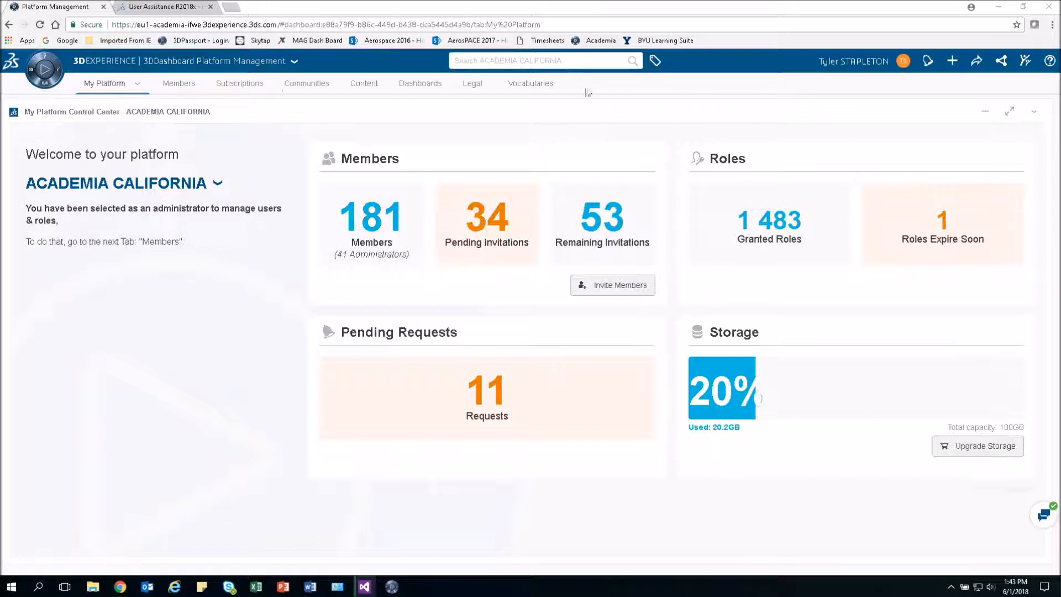
View the dashboard list, cancel a platform rename, then start inviting from the Members tab.
click(294, 62)
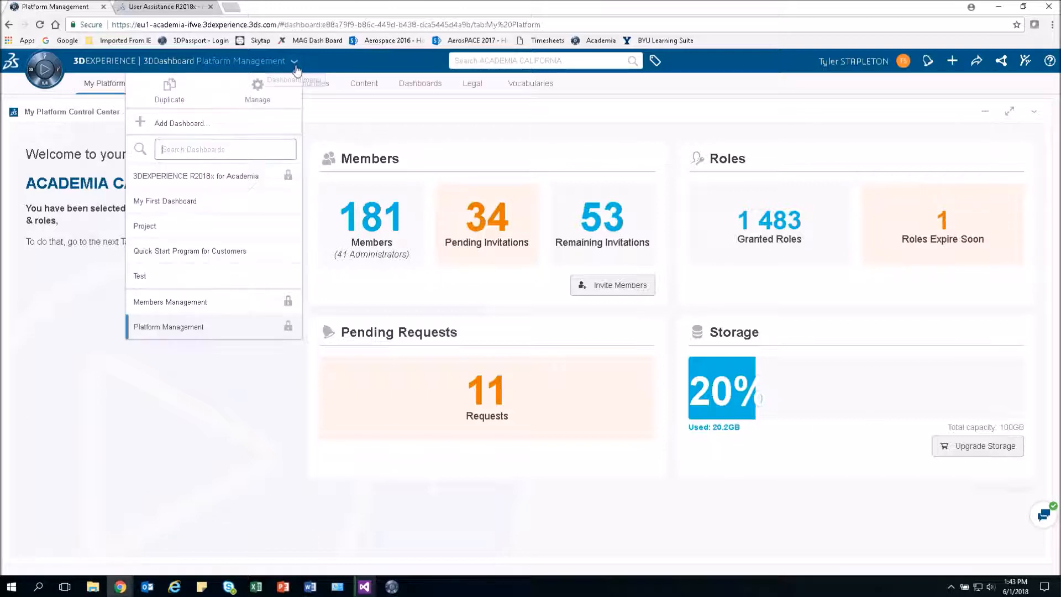
click(214, 330)
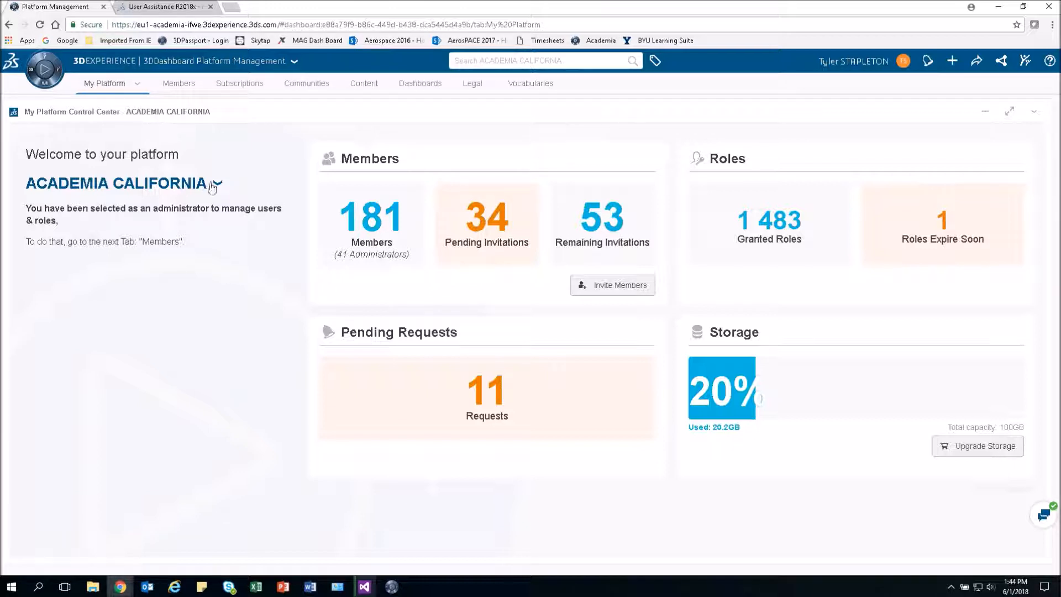
click(217, 187)
click(252, 207)
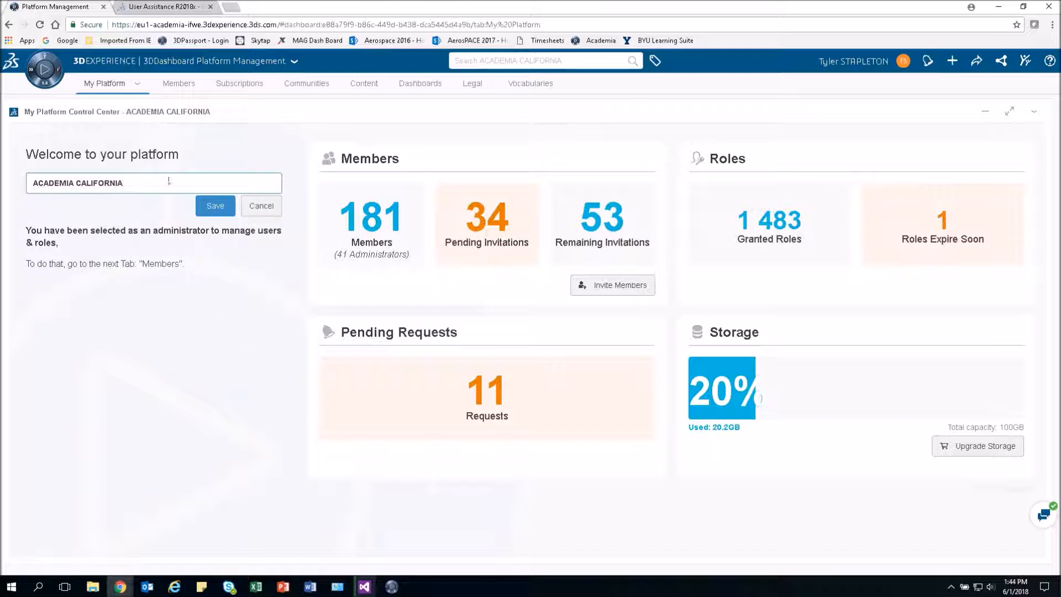
key(ctrl+a)
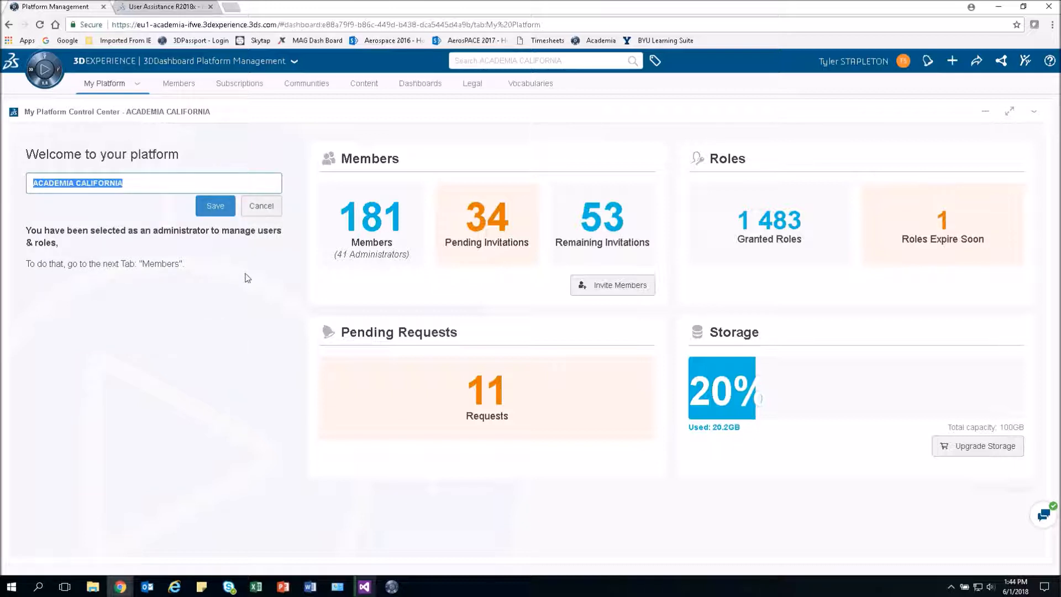
click(258, 209)
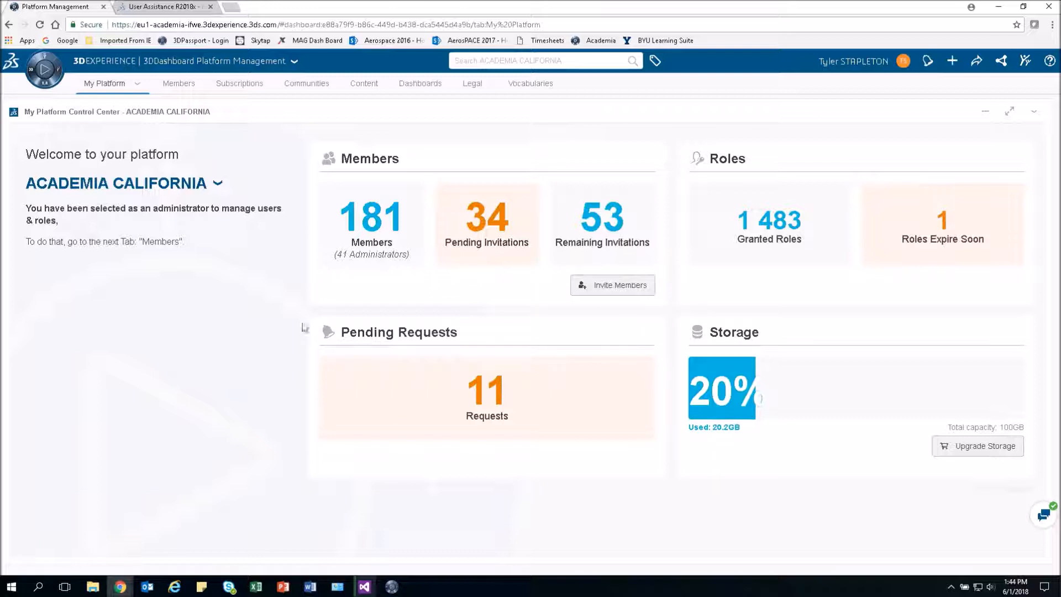
click(176, 89)
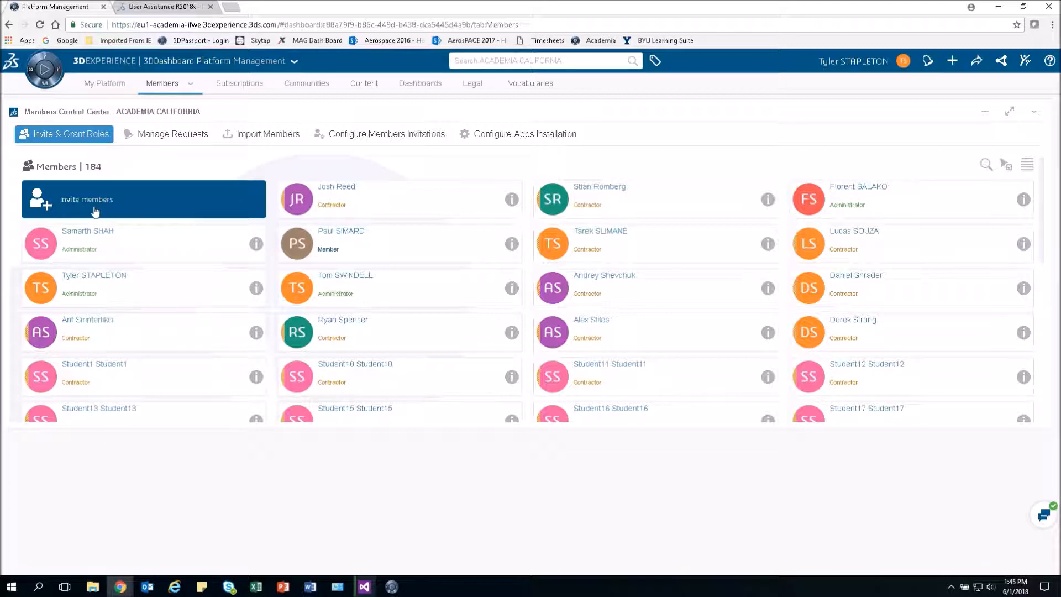
click(77, 205)
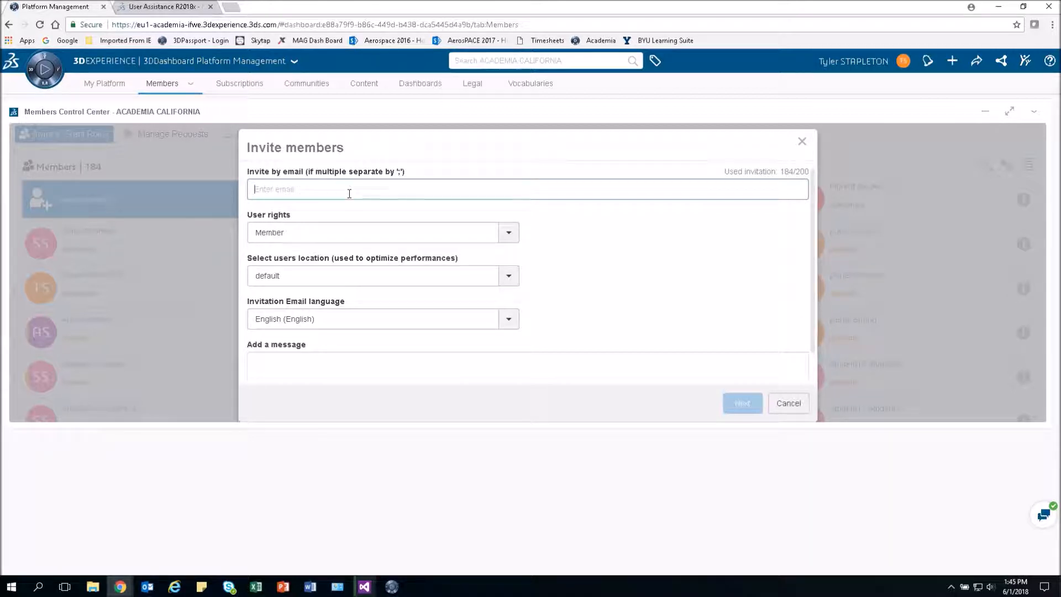
Add the invitee's e-mail address to the invite form, raising invitations used to 185/200.
text(you@me.com)
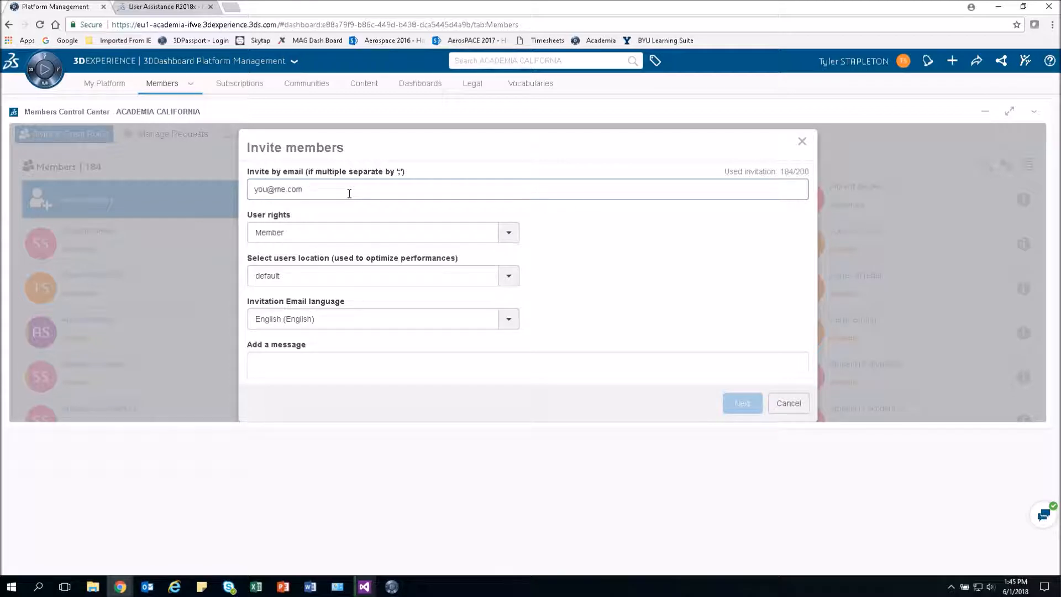
key(Return)
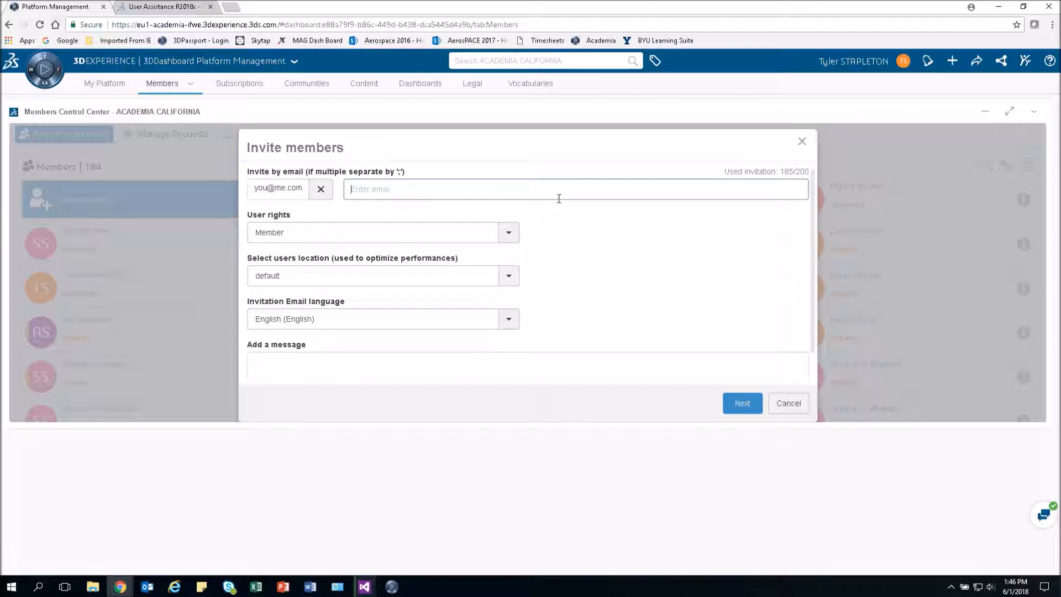
Change the invitee's user rights from Member to Administrator.
click(509, 235)
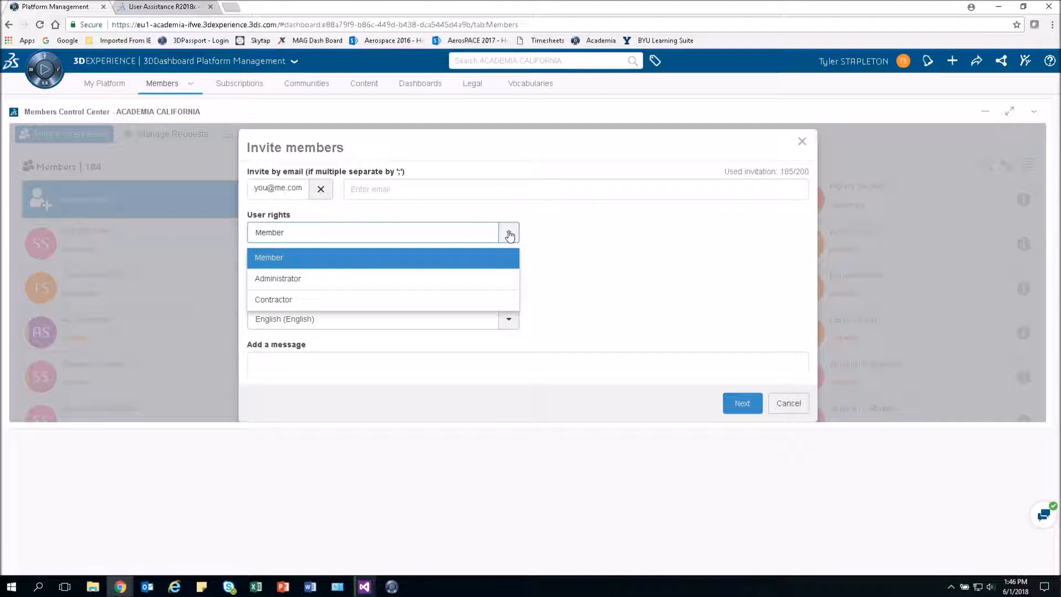
click(336, 285)
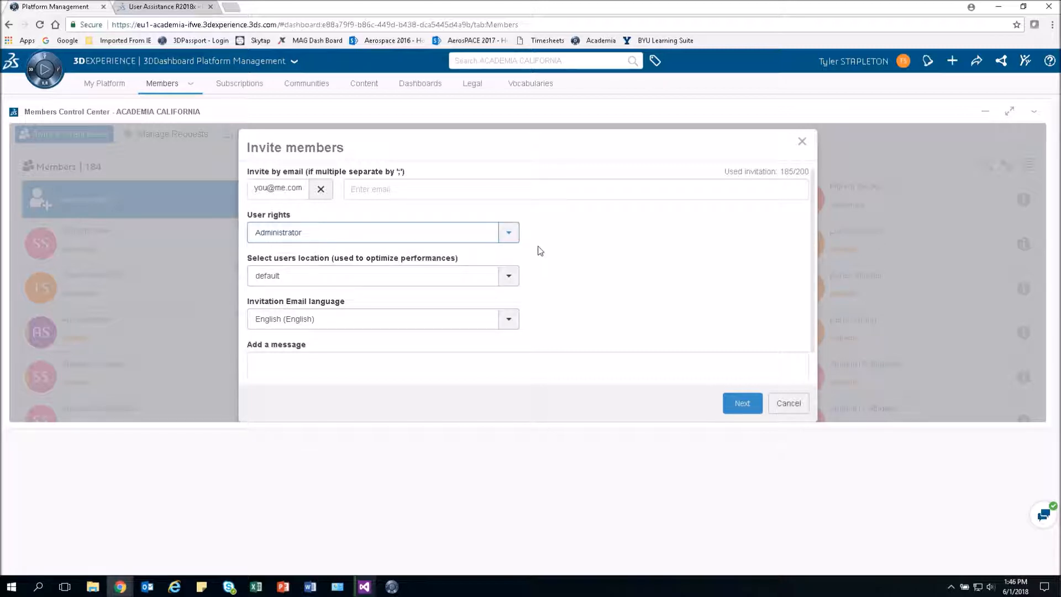
click(508, 236)
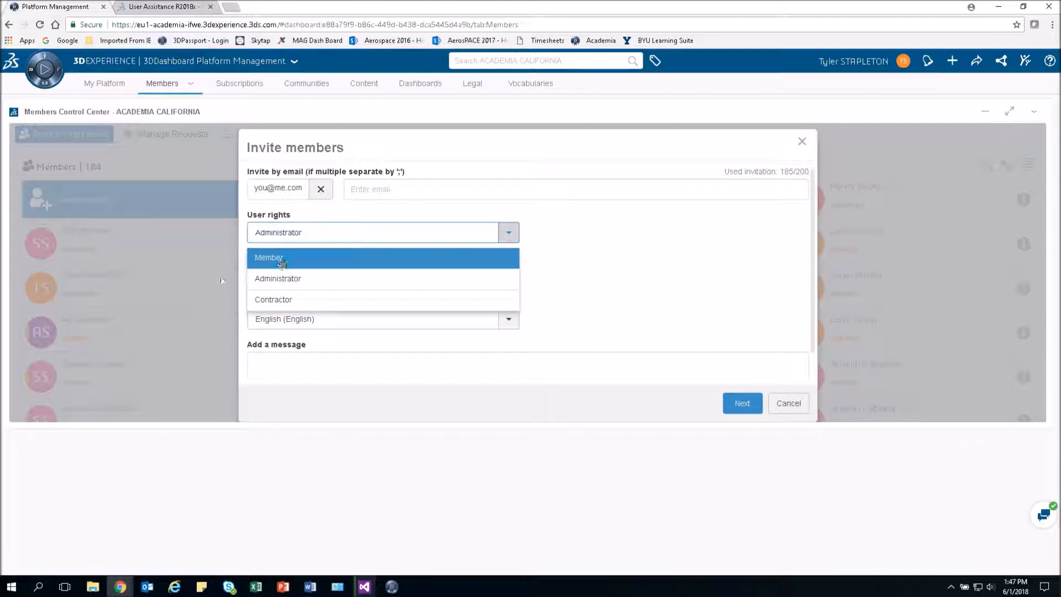
Keep Administrator rights, the default user location and English as the invitation language.
click(479, 381)
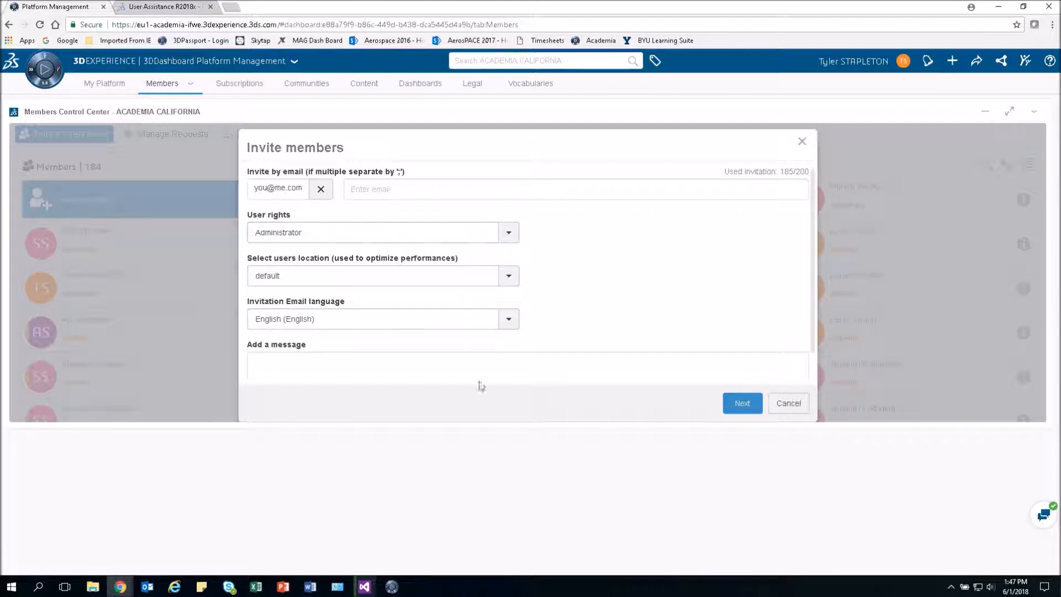
click(509, 277)
click(508, 278)
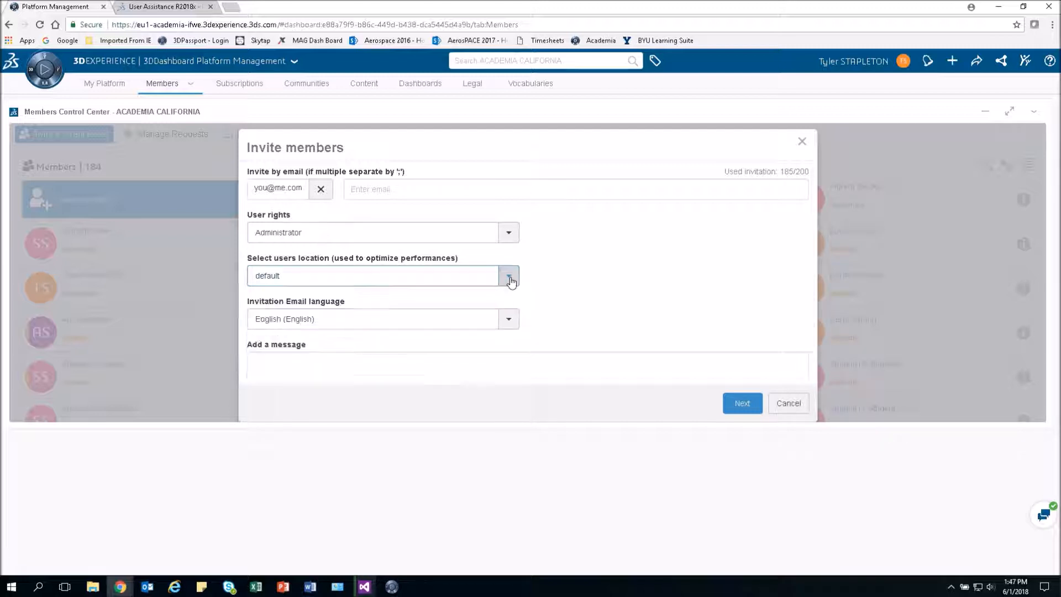
click(509, 321)
click(508, 323)
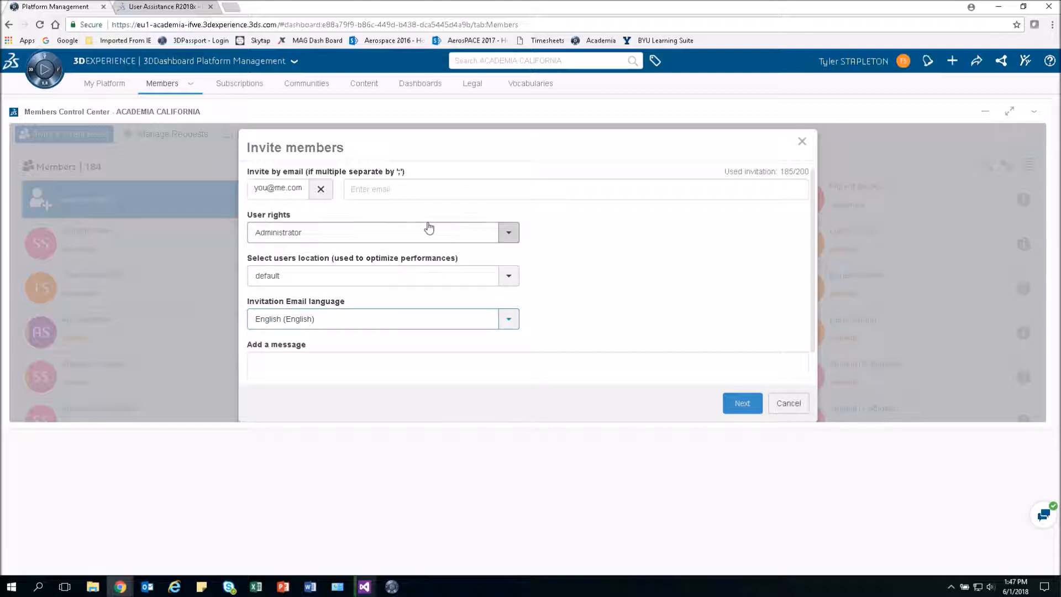
Leave the invitation message empty and advance to the Roles step.
click(356, 189)
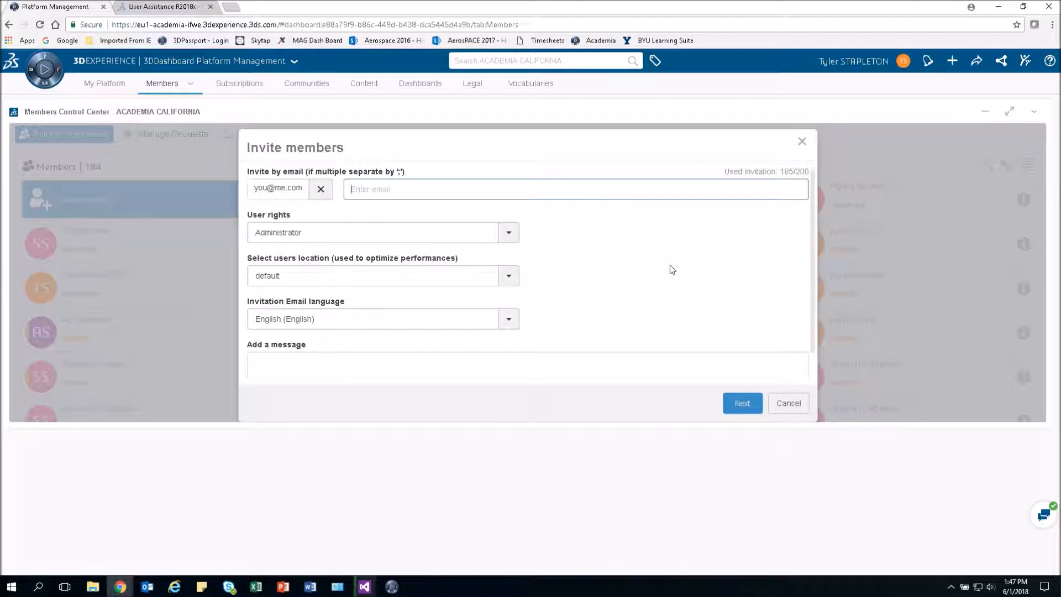
scroll(618, 240, down, 1)
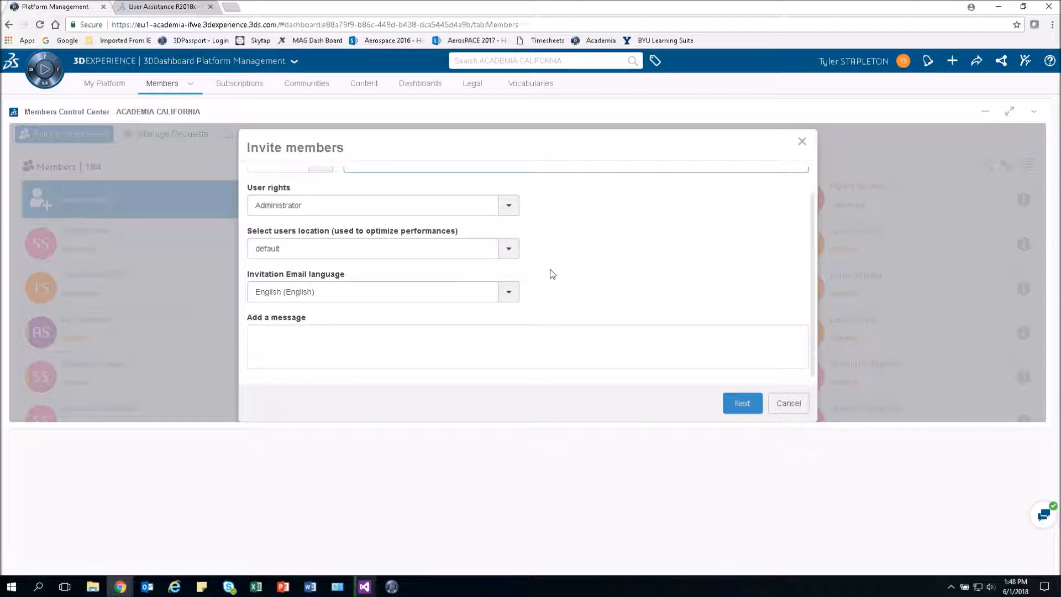
scroll(549, 268, up, 1)
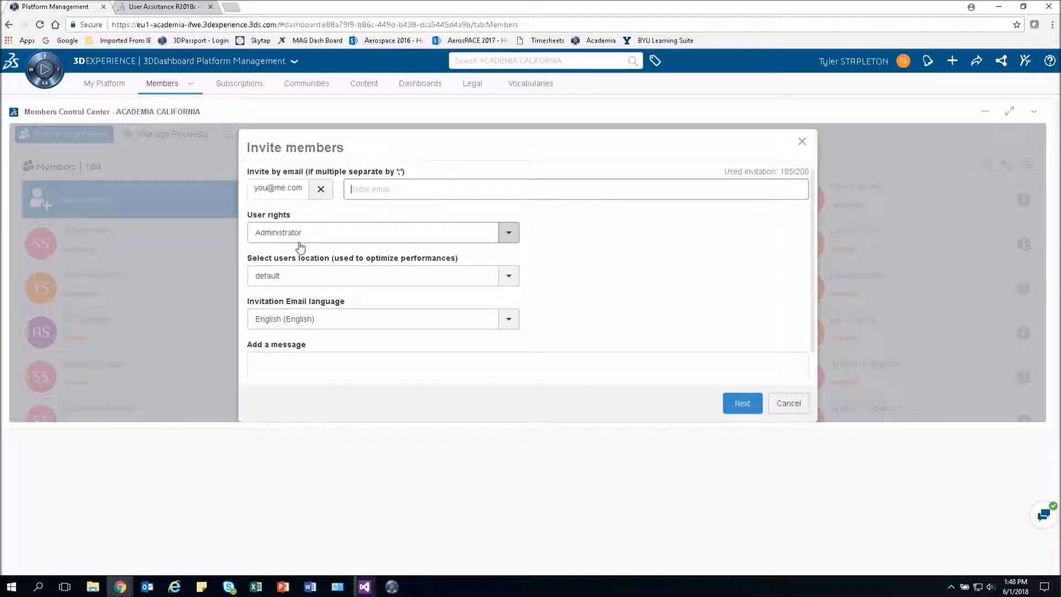
scroll(300, 247, down, 1)
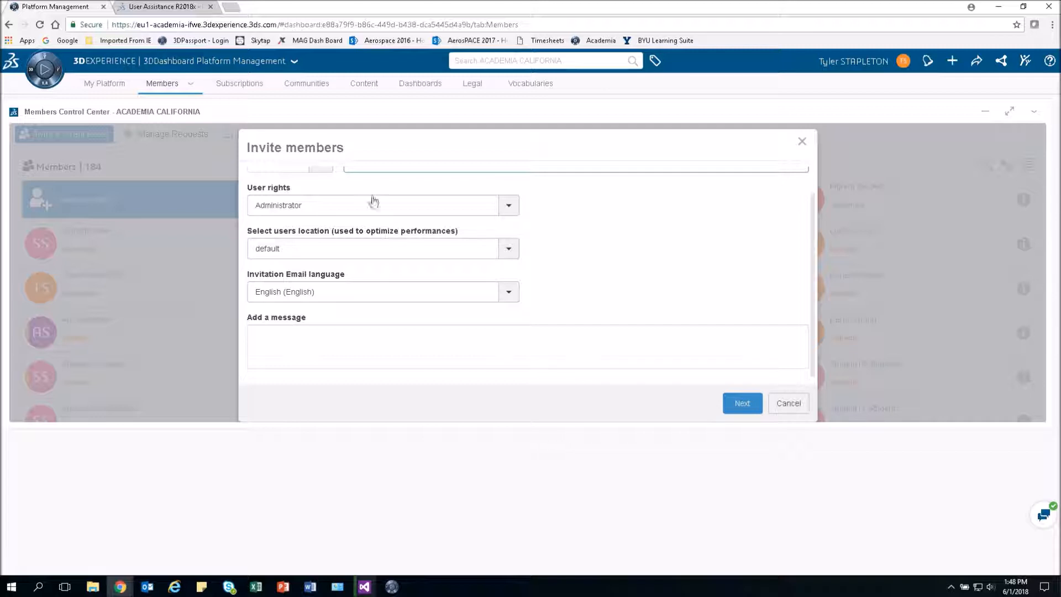
click(274, 337)
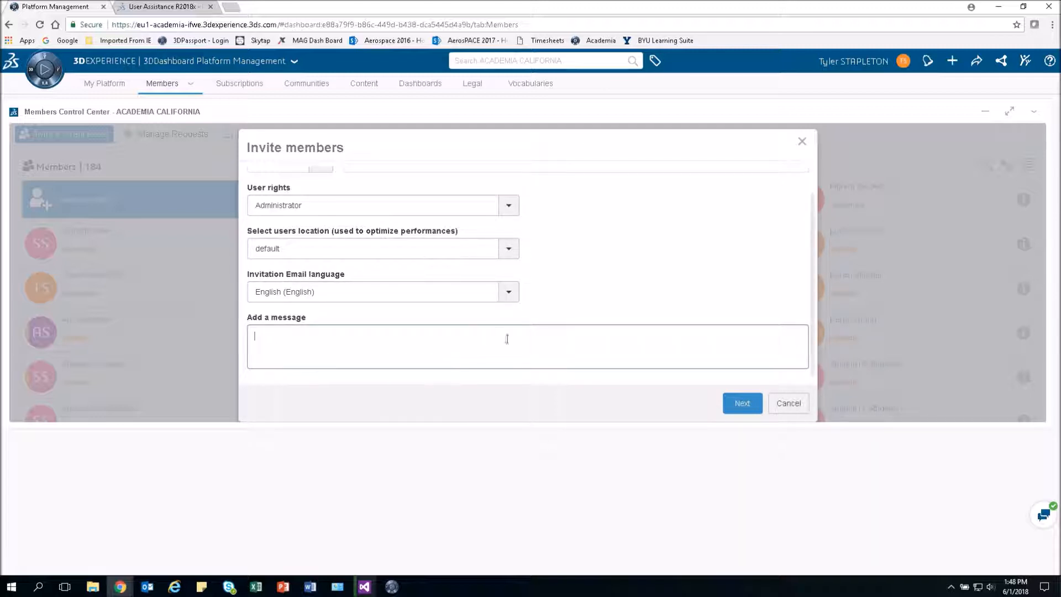
click(751, 404)
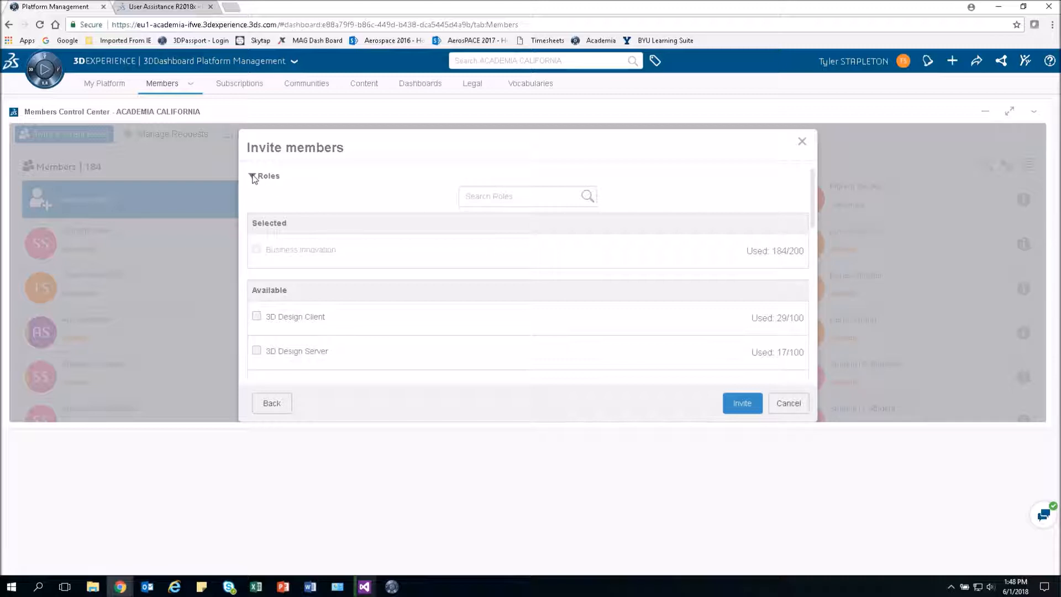
Select the 3DEXPERIENCE Essentials Client role and accept the extra roles granted with it.
click(252, 176)
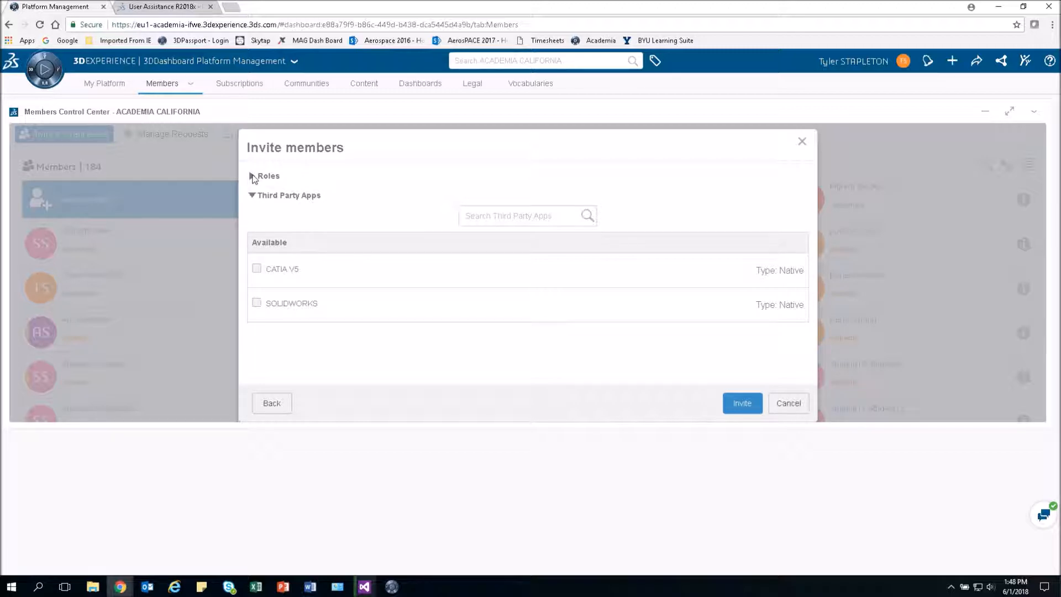
click(253, 176)
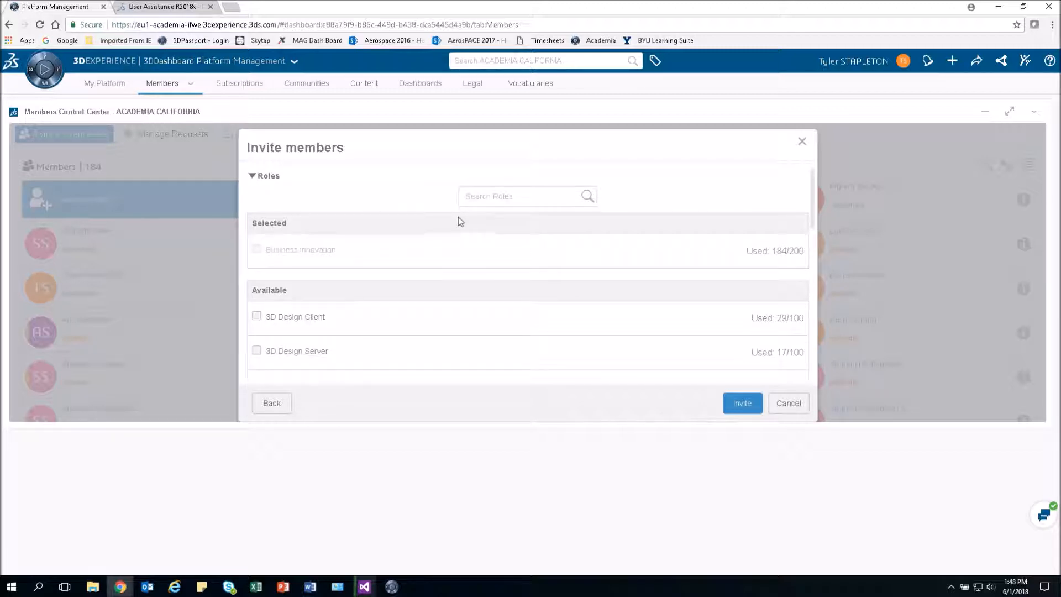
scroll(391, 249, down, 5)
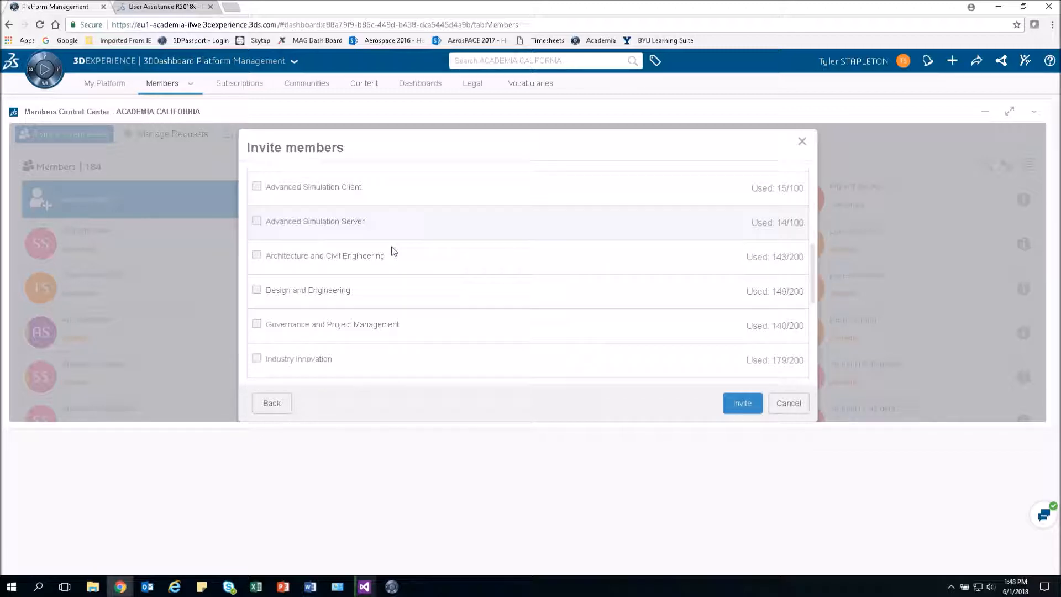
scroll(393, 251, down, 4)
scroll(393, 250, up, 2)
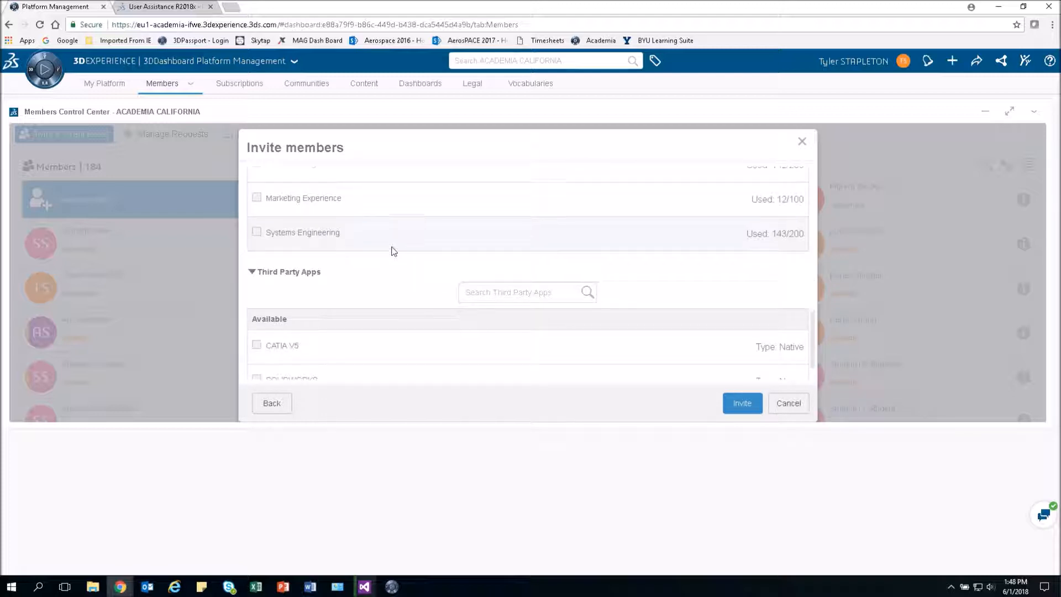
scroll(393, 251, up, 6)
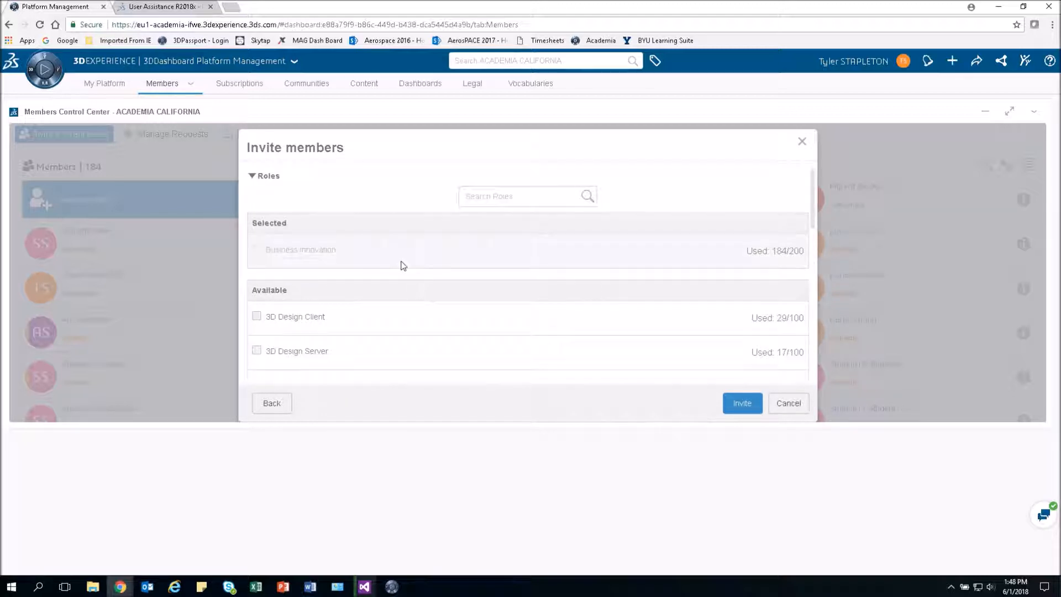
scroll(334, 272, down, 1)
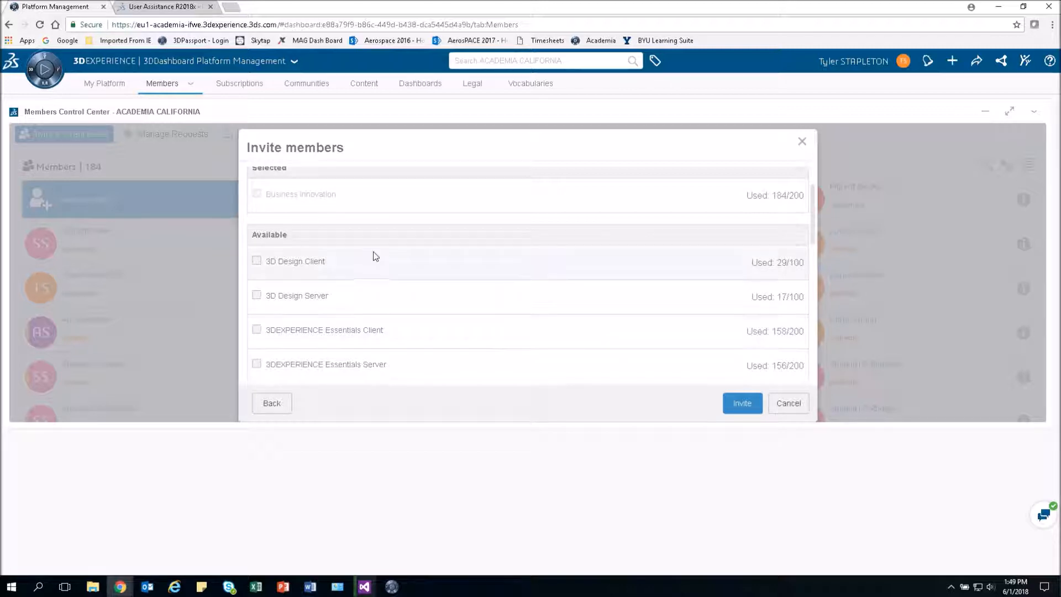
scroll(321, 272, down, 3)
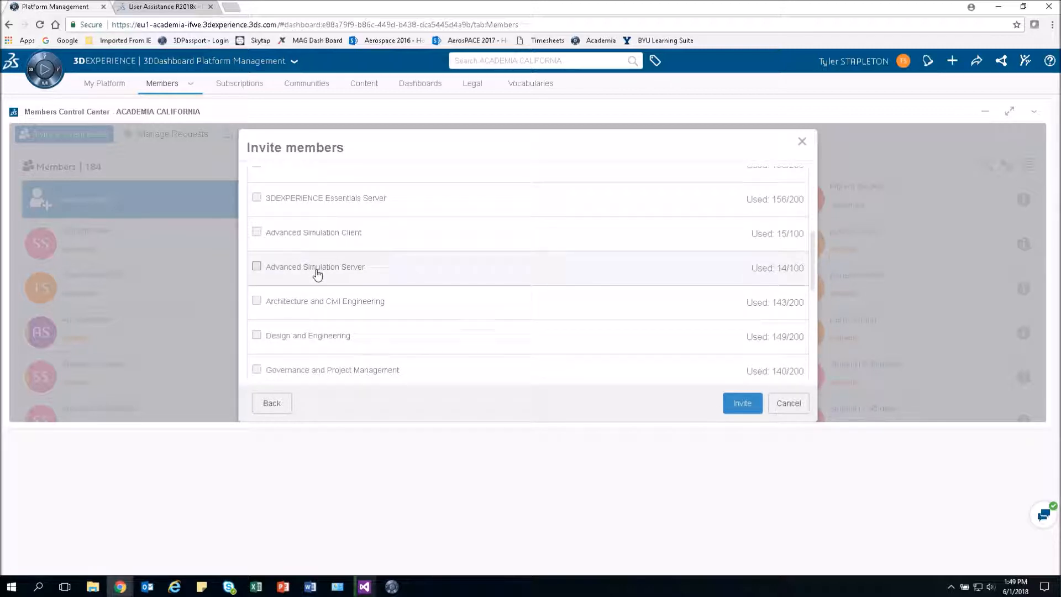
scroll(316, 272, up, 3)
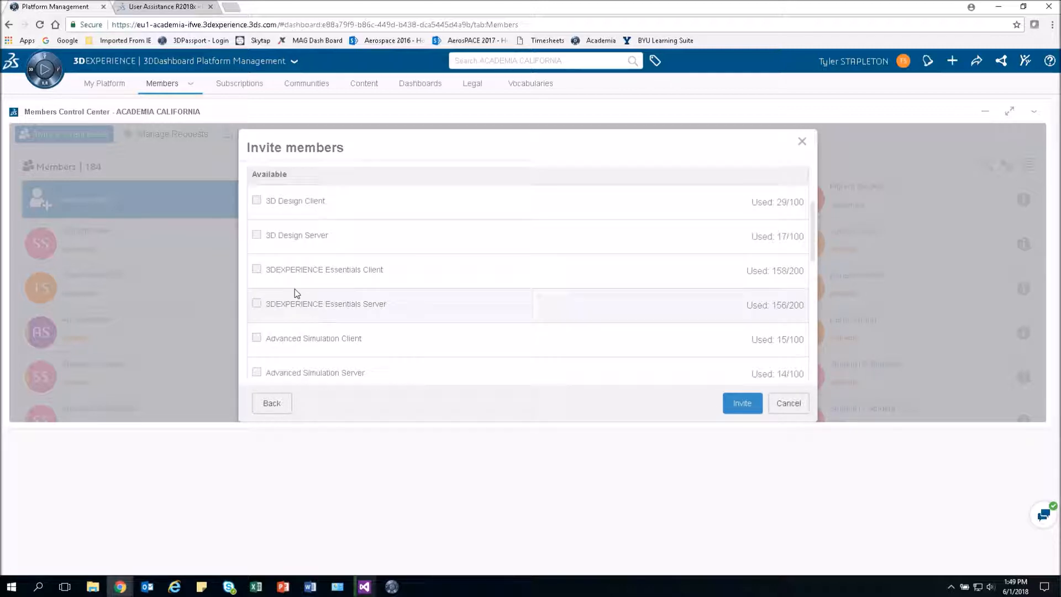
click(257, 275)
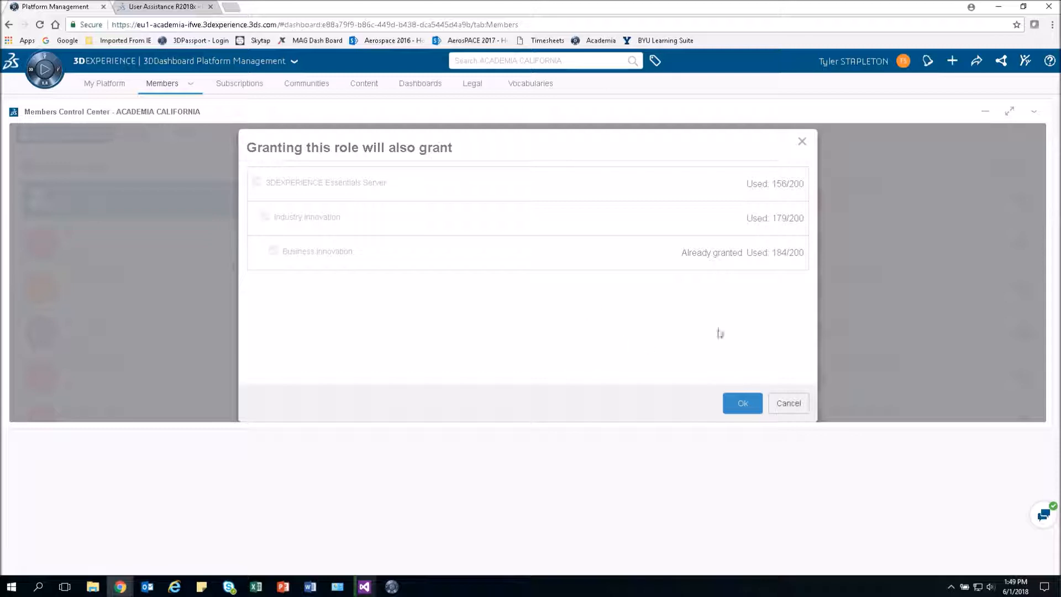
click(741, 404)
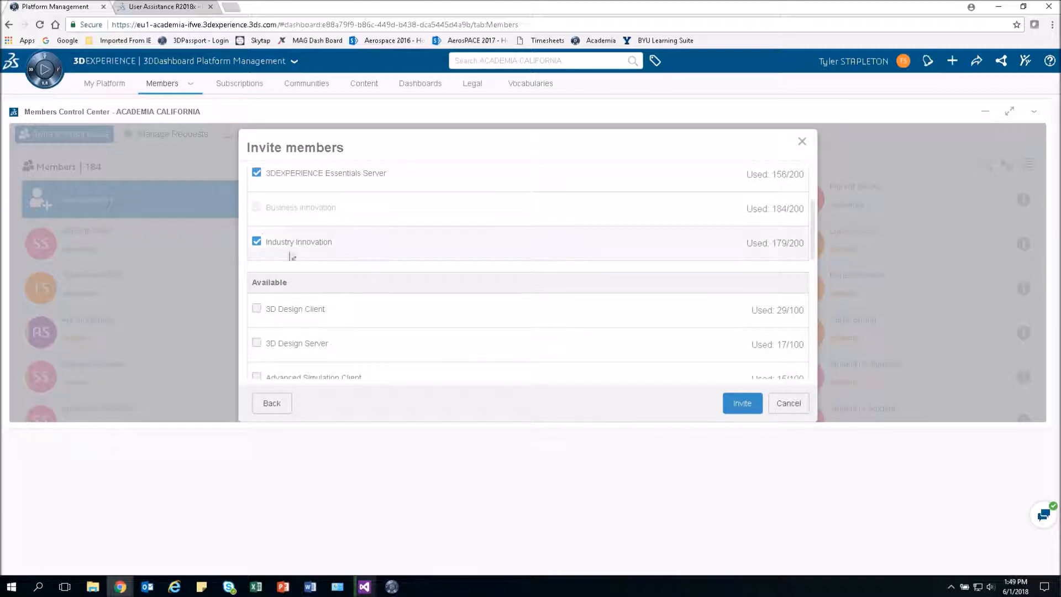
Add the 3D Design Client role and accept its accompanying granted roles.
scroll(287, 284, up, 3)
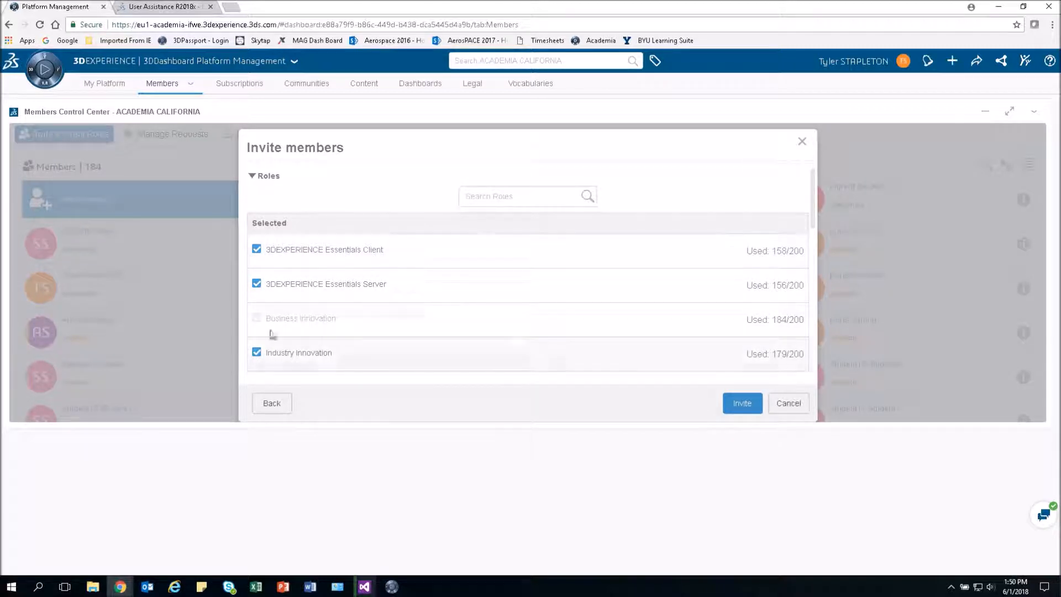
scroll(515, 247, down, 1)
scroll(513, 243, down, 2)
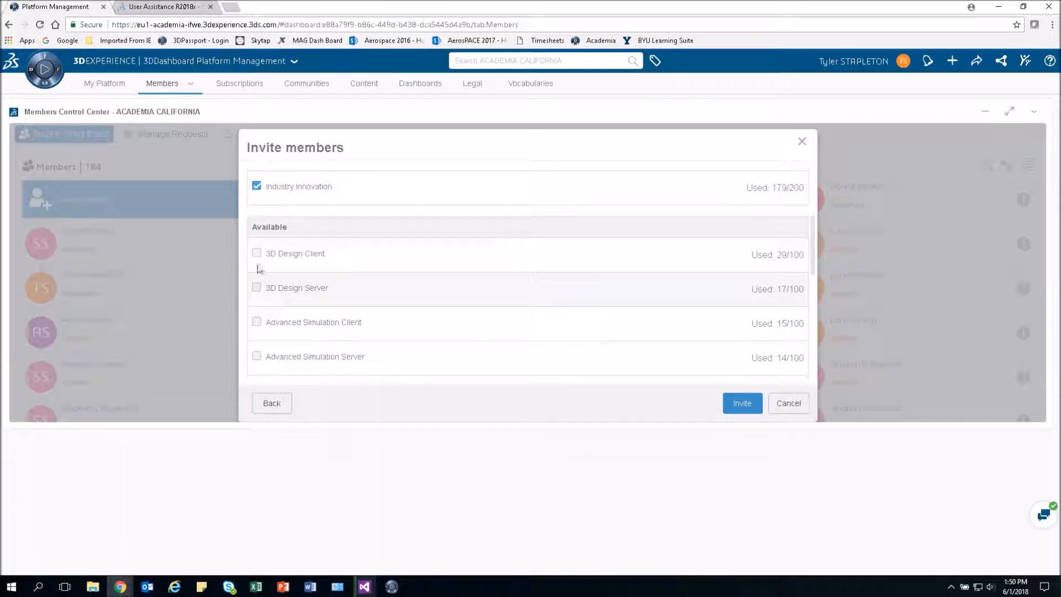
click(257, 252)
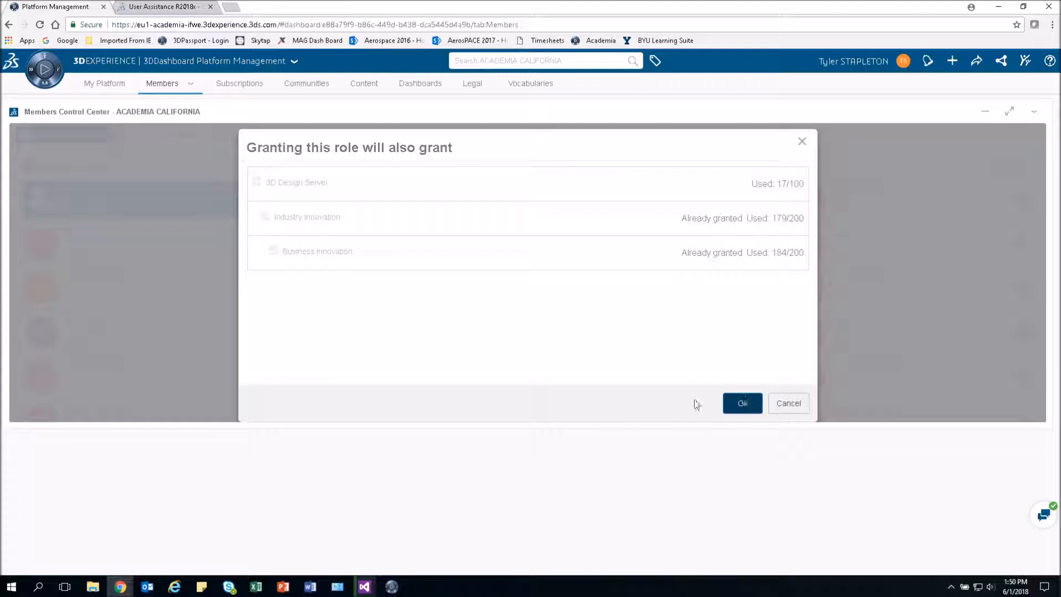
click(742, 403)
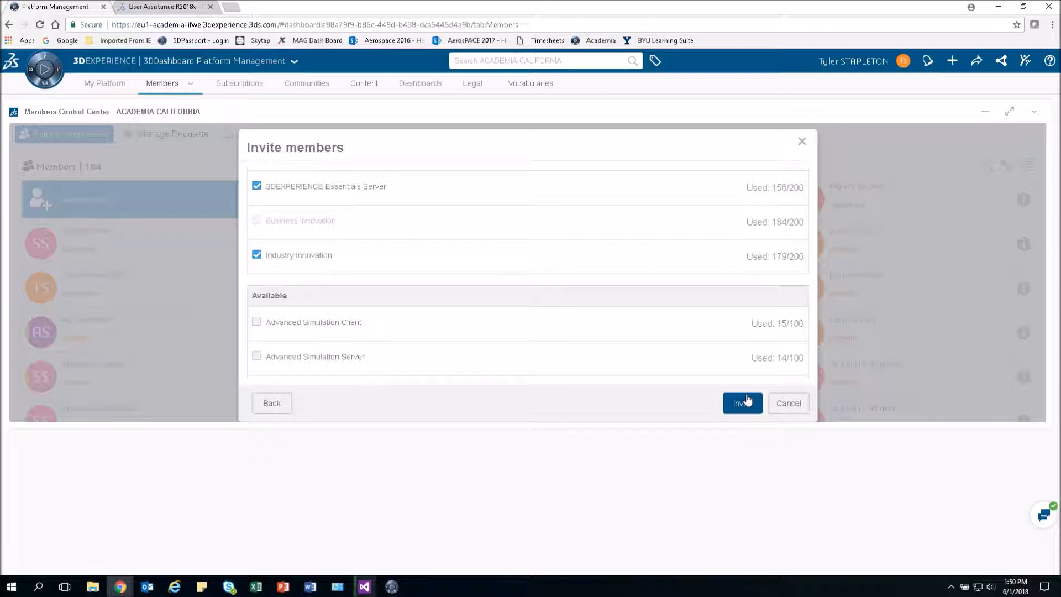
Cancel the Invite members dialog, discarding the pending invitation.
click(793, 410)
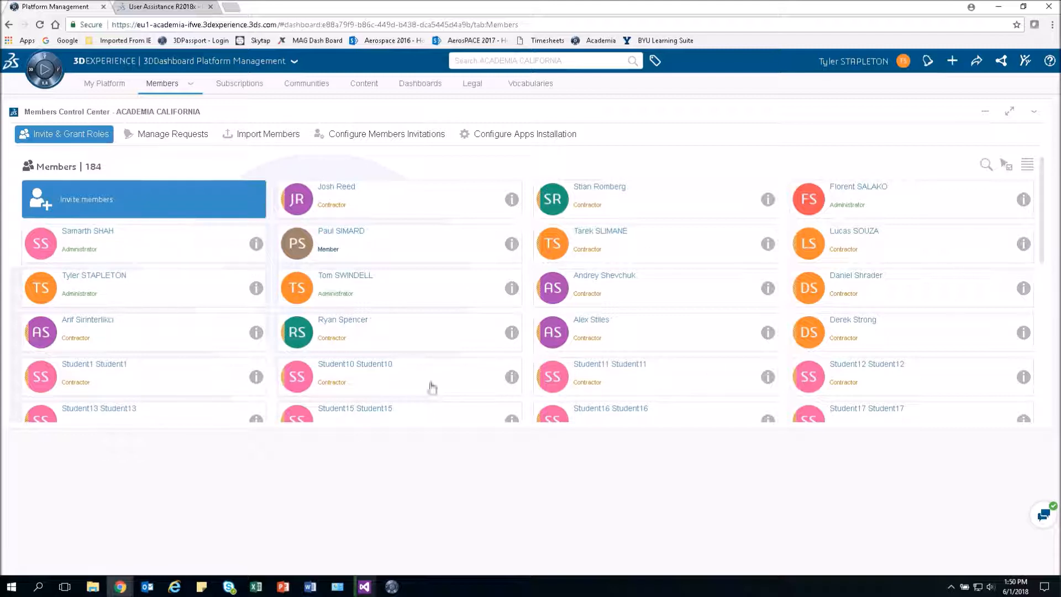
click(255, 244)
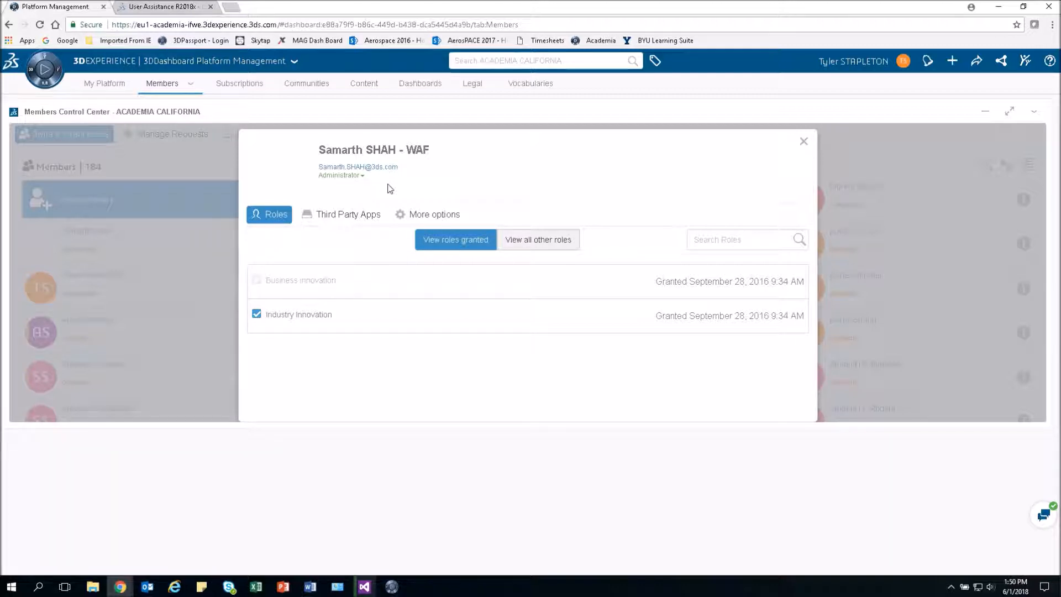
click(363, 176)
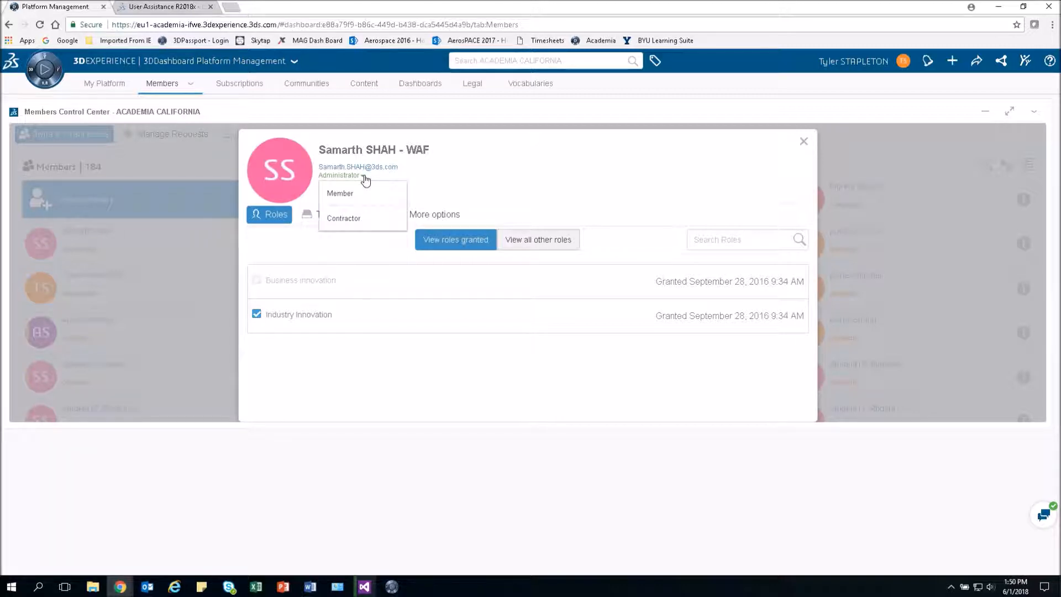
click(363, 176)
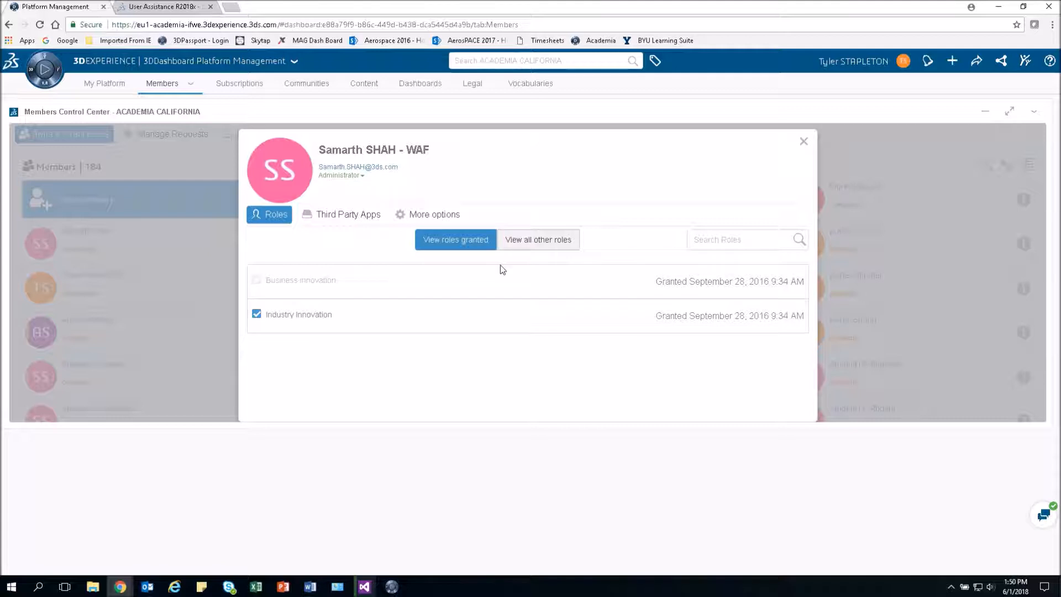
click(535, 241)
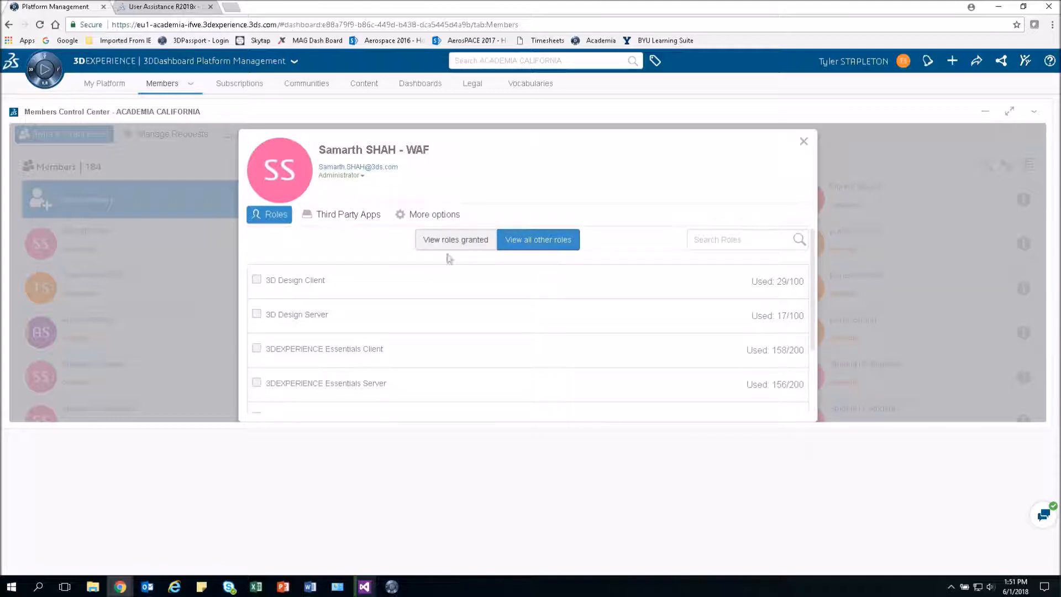
click(427, 214)
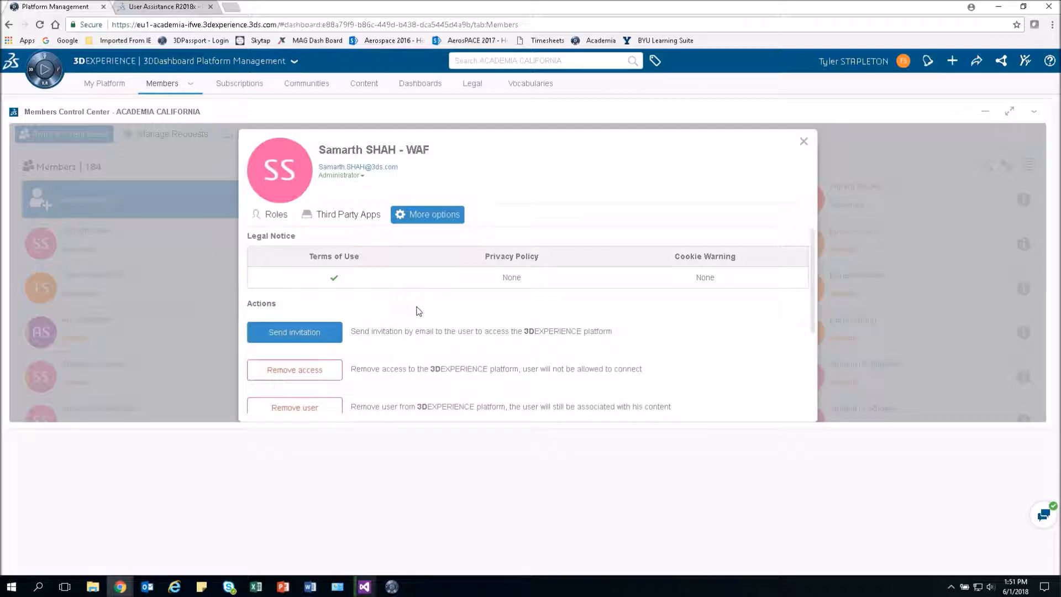
scroll(417, 310, down, 1)
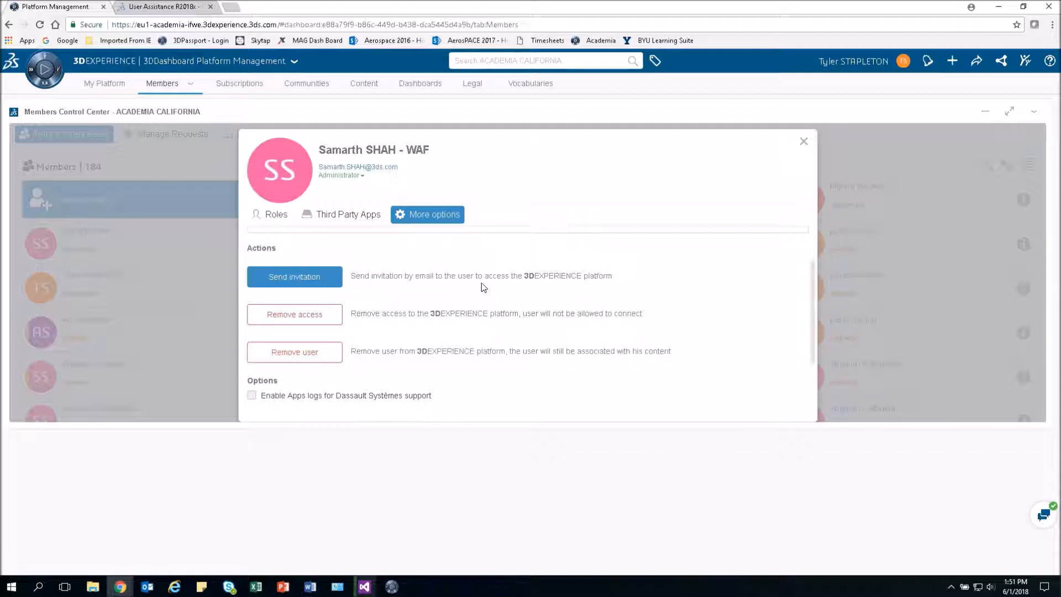
scroll(740, 287, down, 2)
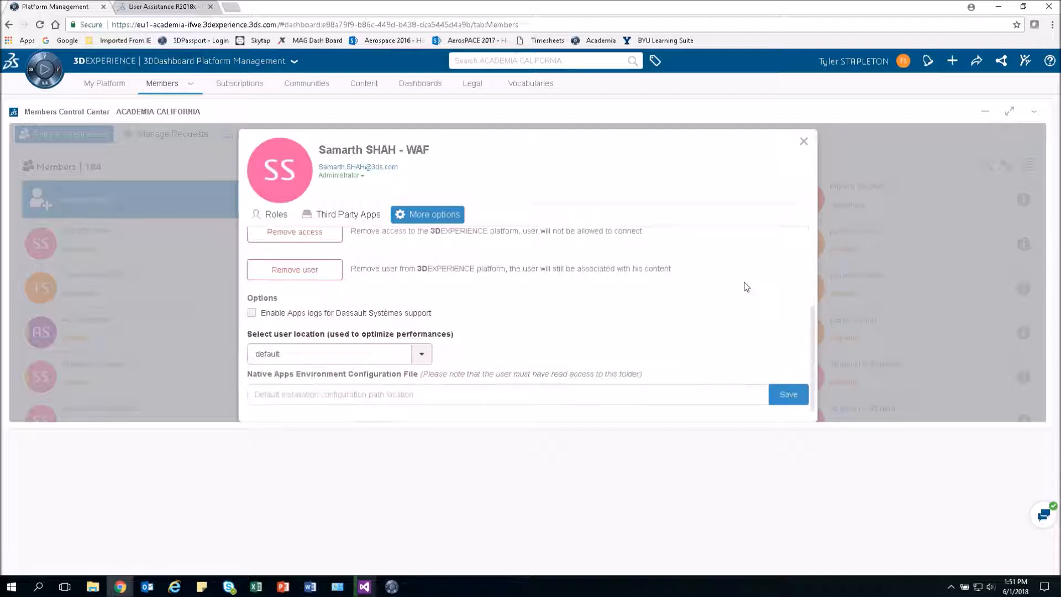
click(803, 142)
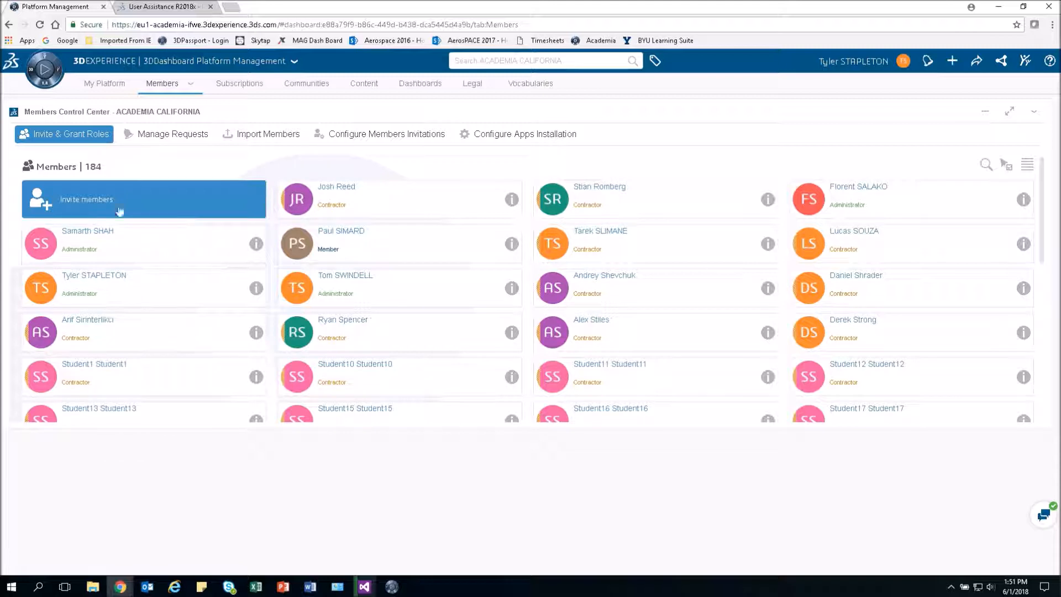
Start a file-import invitation and open the example import-sample (3).csv in Excel.
click(259, 136)
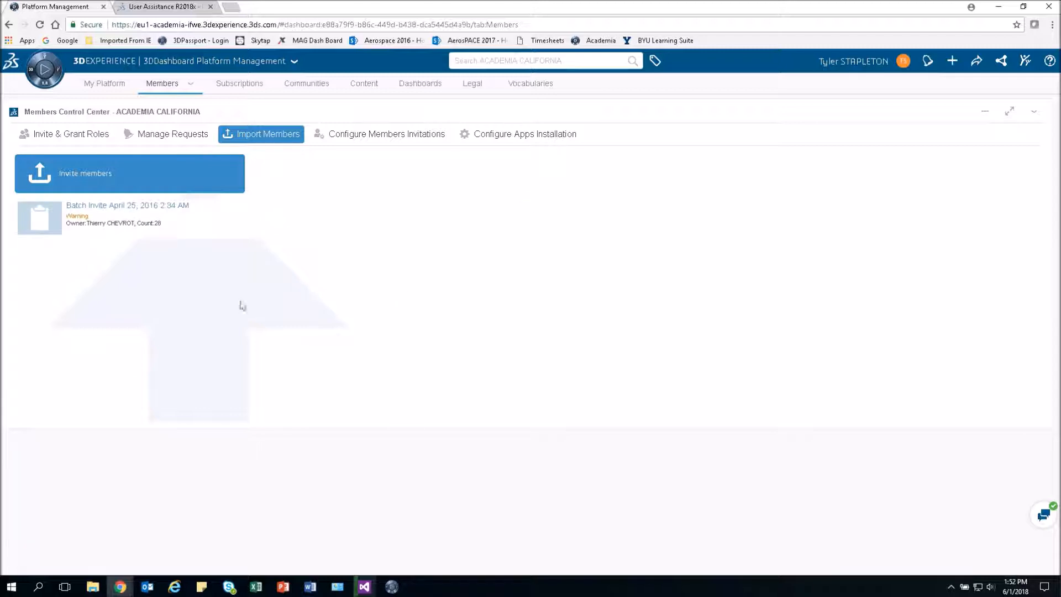
click(176, 174)
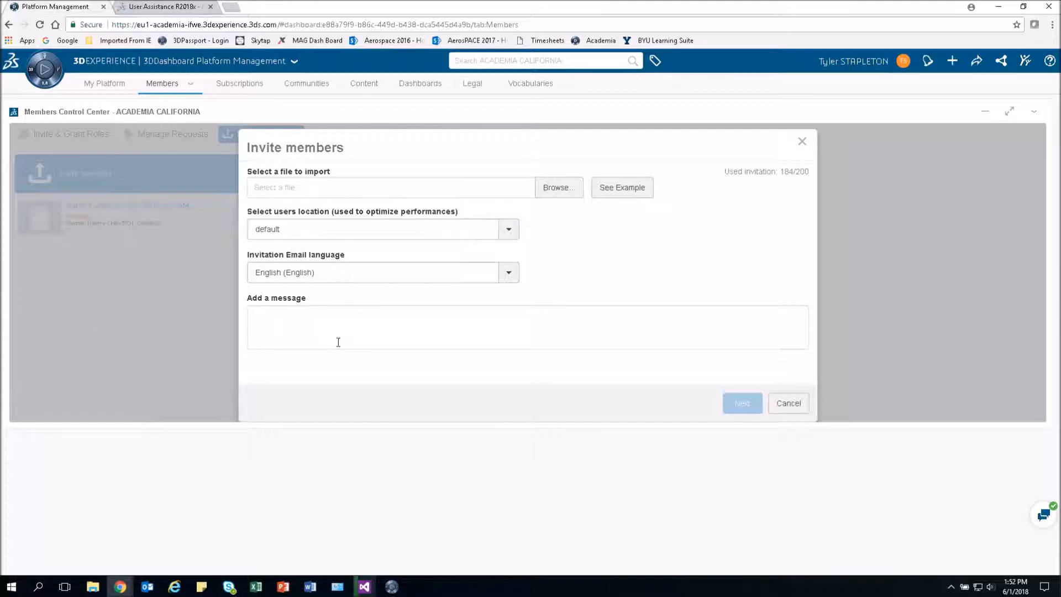
click(640, 200)
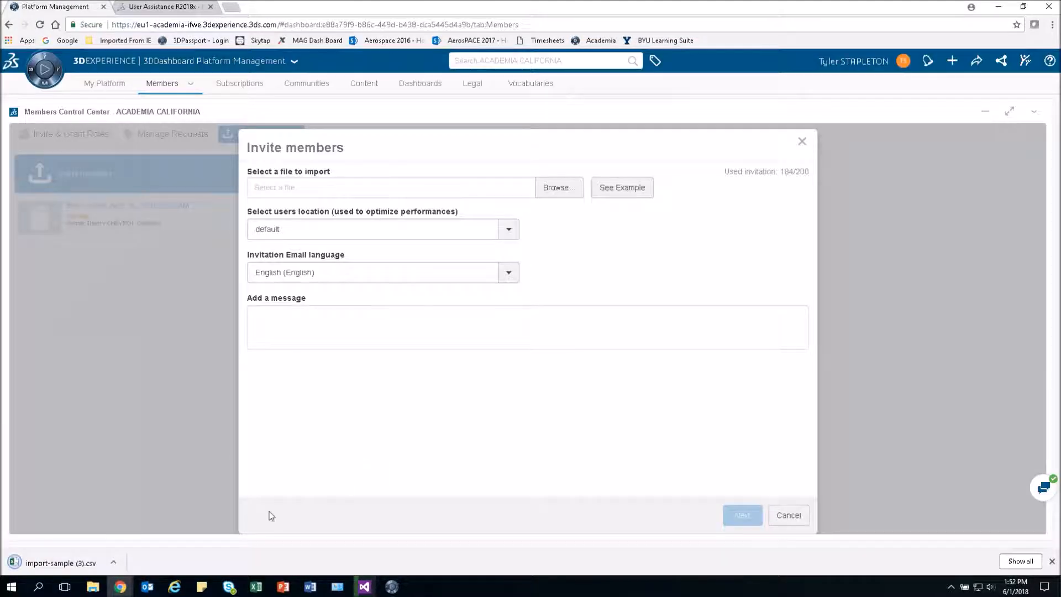
click(77, 561)
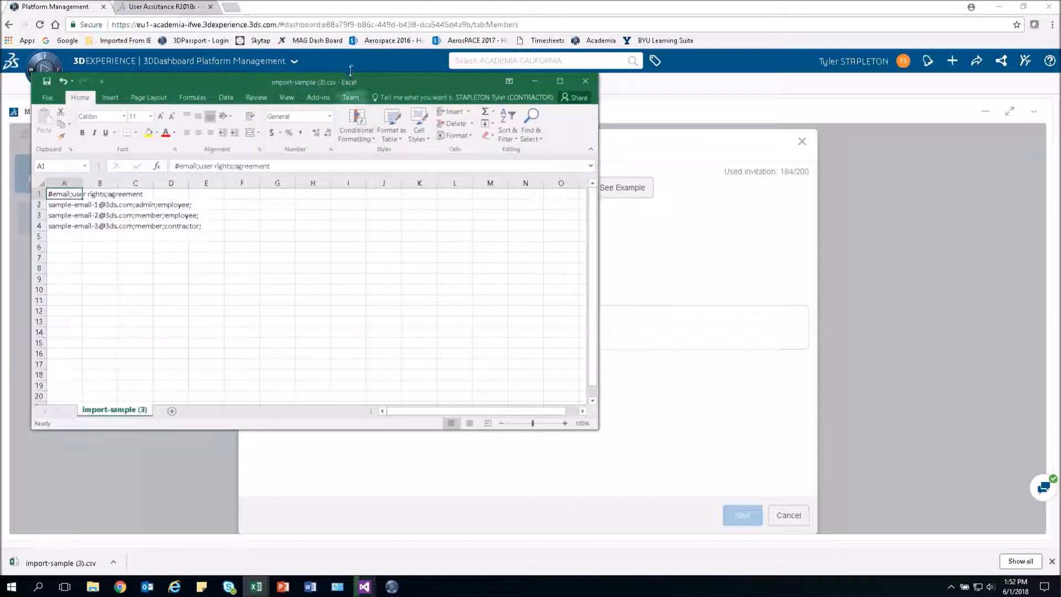
drag(340, 81, 472, 184)
drag(554, 227, 502, 227)
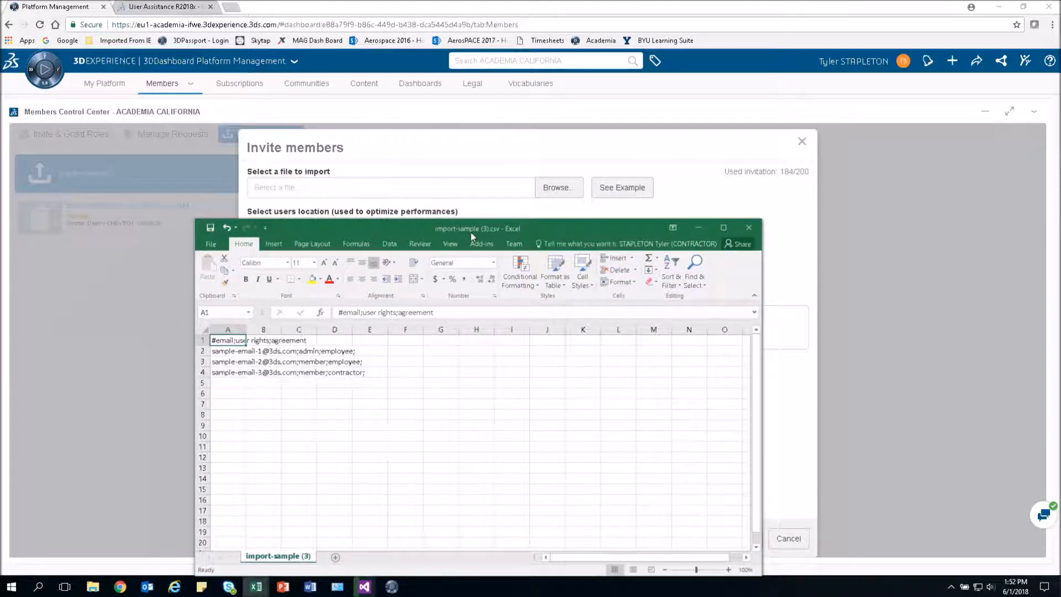
drag(471, 232, 512, 204)
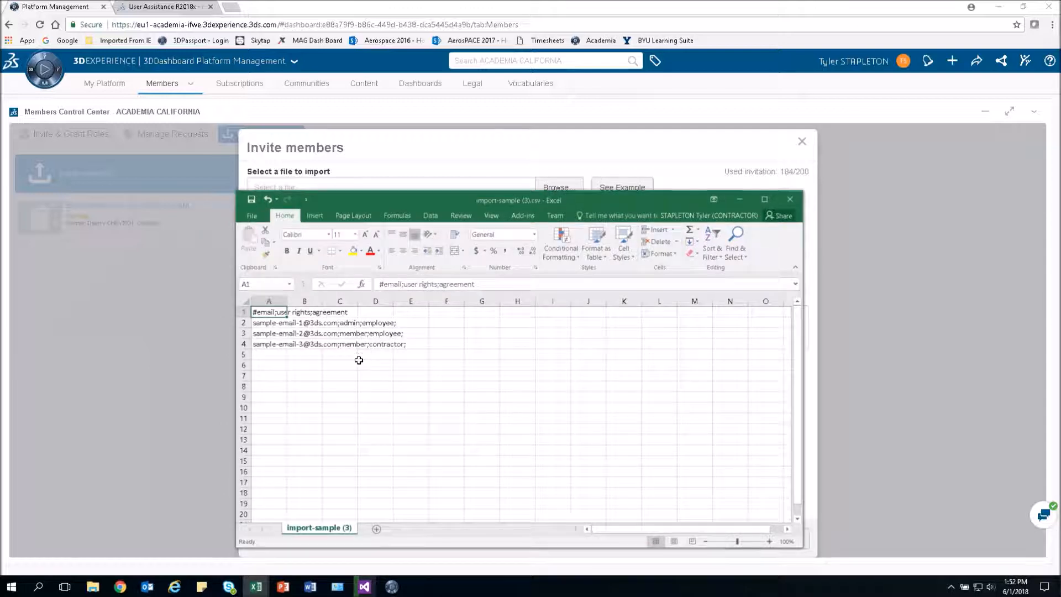
click(263, 323)
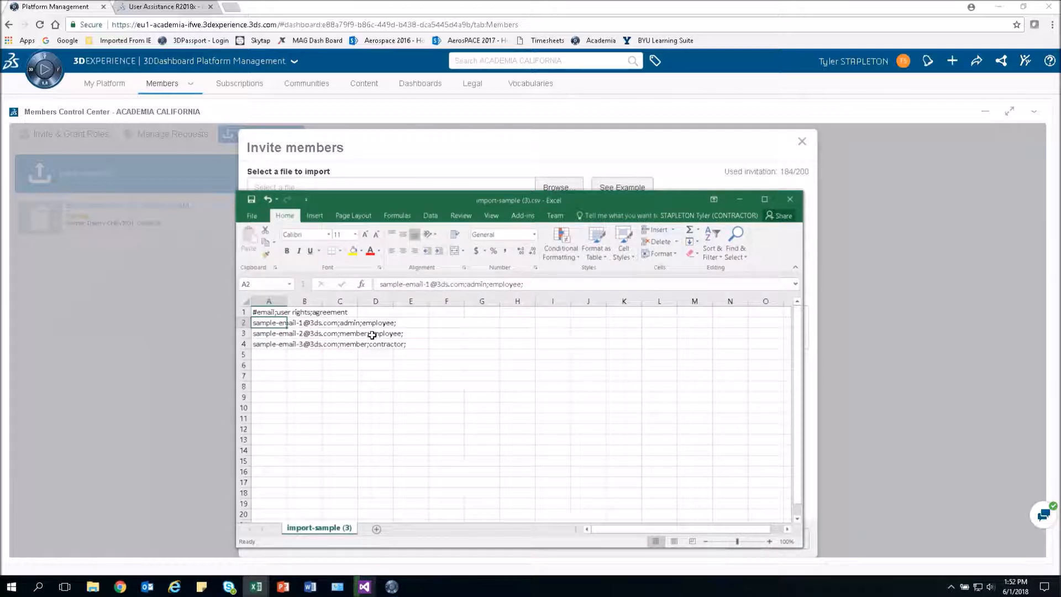
key(Down)
key(Down)
key(Up)
key(Up)
key(Right)
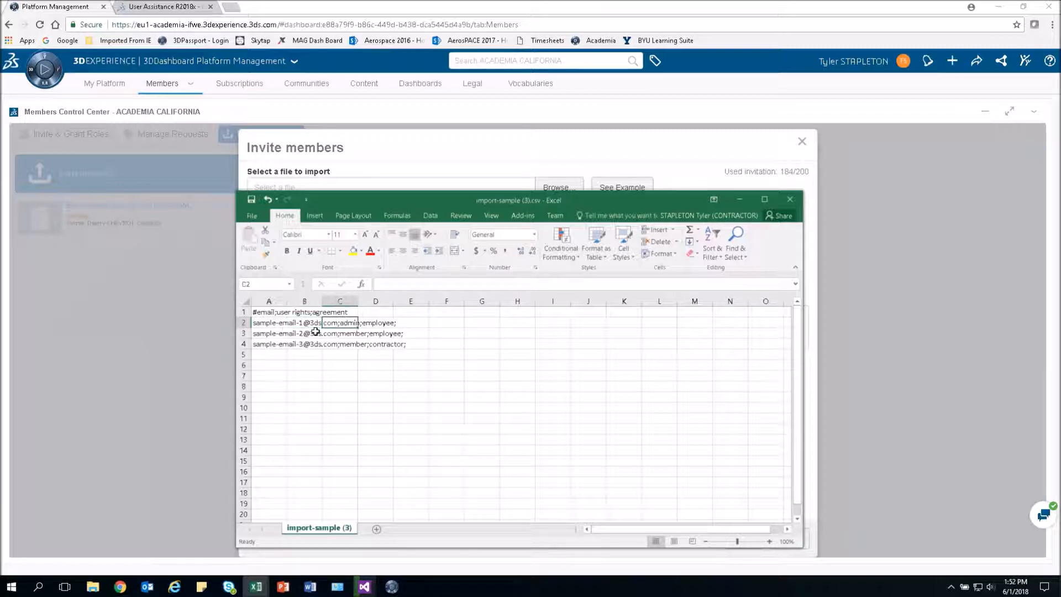
click(269, 323)
click(269, 333)
click(269, 344)
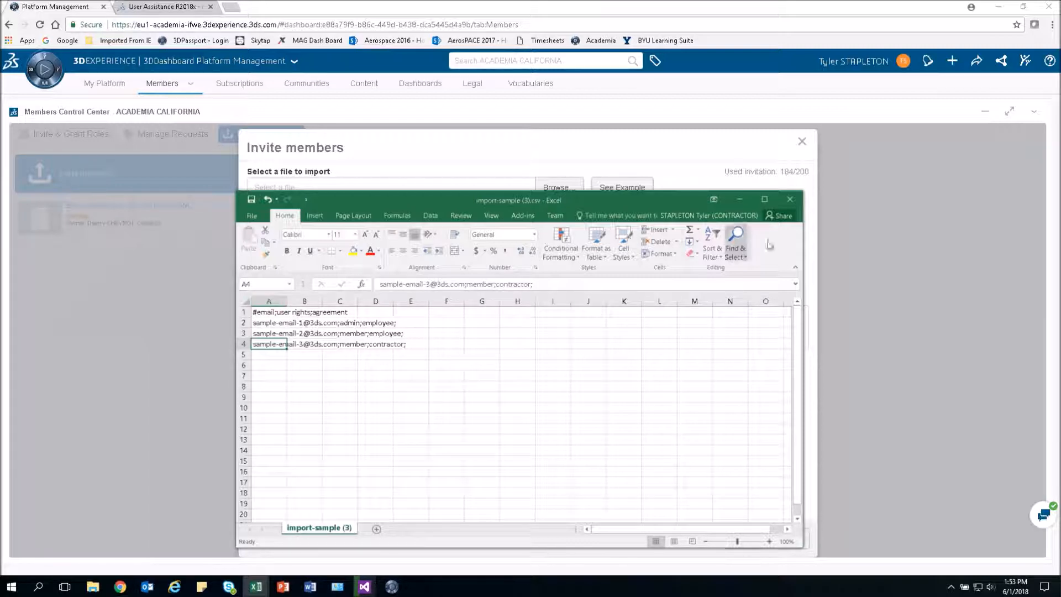
Close the sample CSV, keep default location and English language, then cancel the import invitation.
click(790, 200)
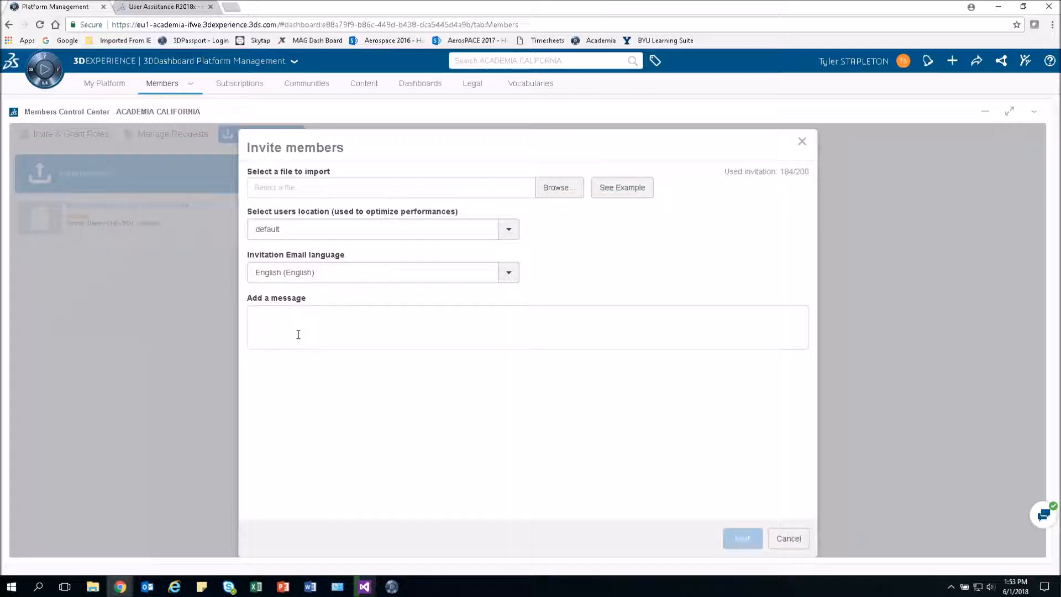
click(508, 230)
click(510, 236)
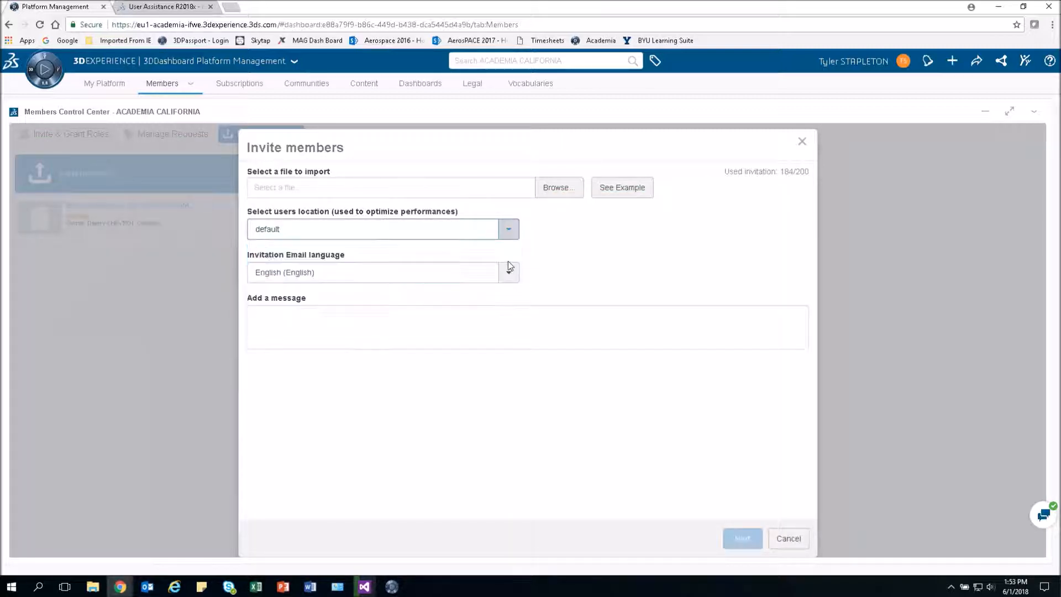
click(508, 273)
click(508, 272)
click(508, 315)
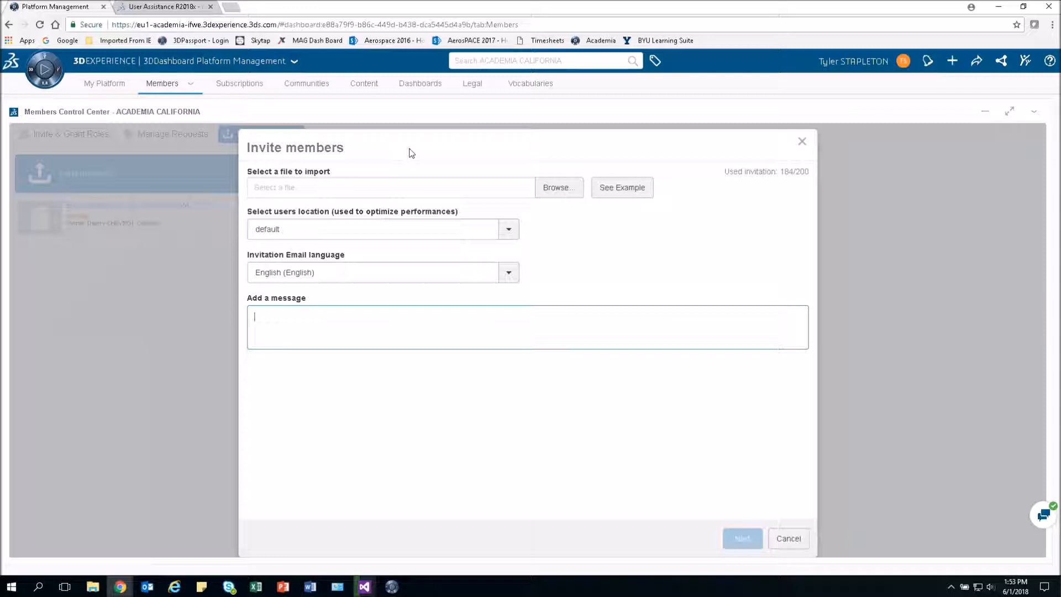
click(786, 542)
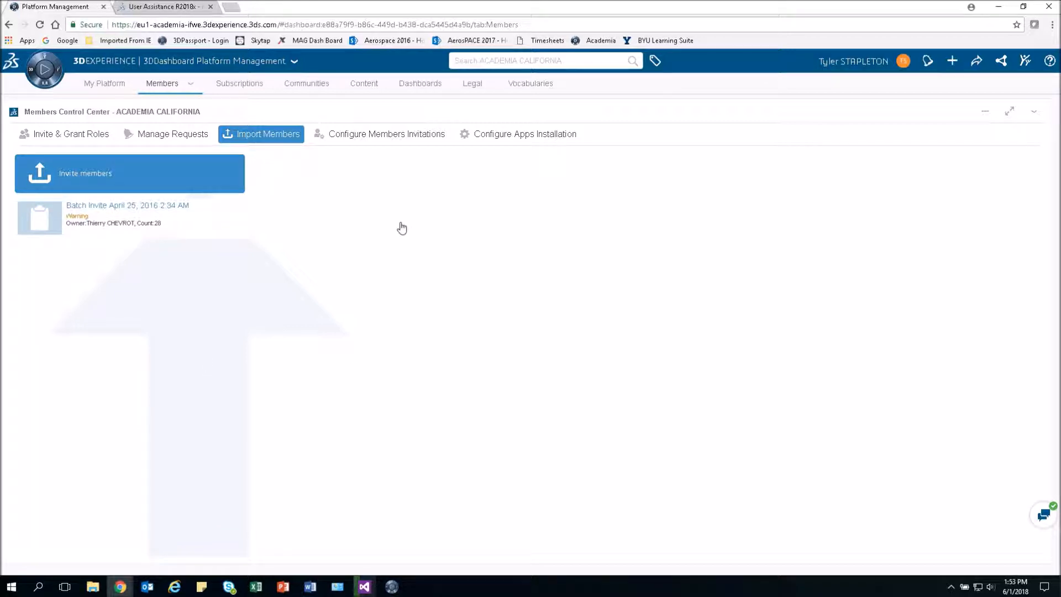
Switch to the Content page with the Drives and Collaborative Spaces Control Centers.
click(363, 86)
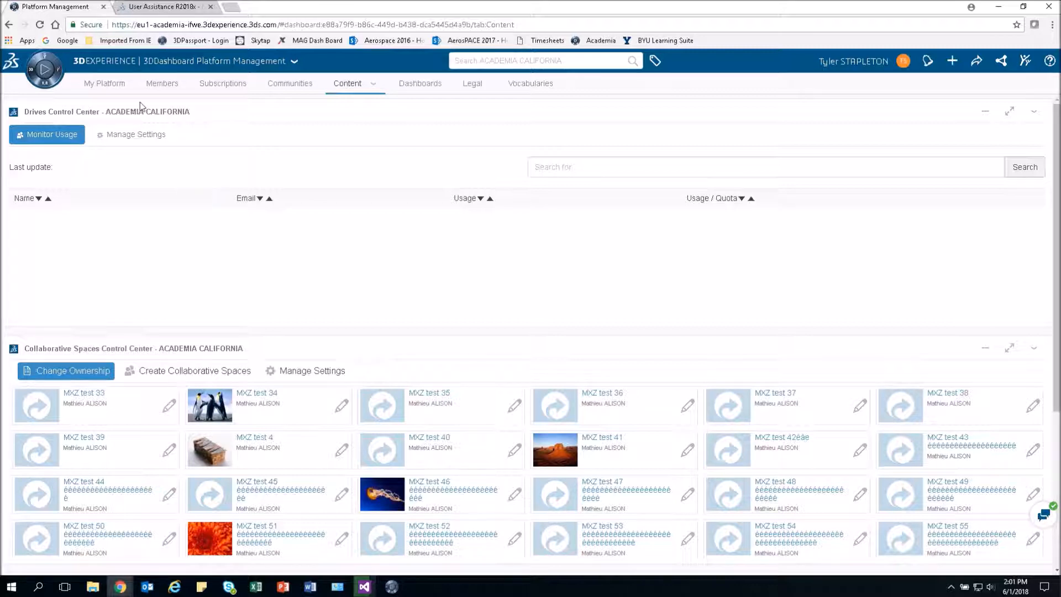
Scroll through the Collaborative Spaces list, then open the menu listing all dashboards.
scroll(241, 276, down, 5)
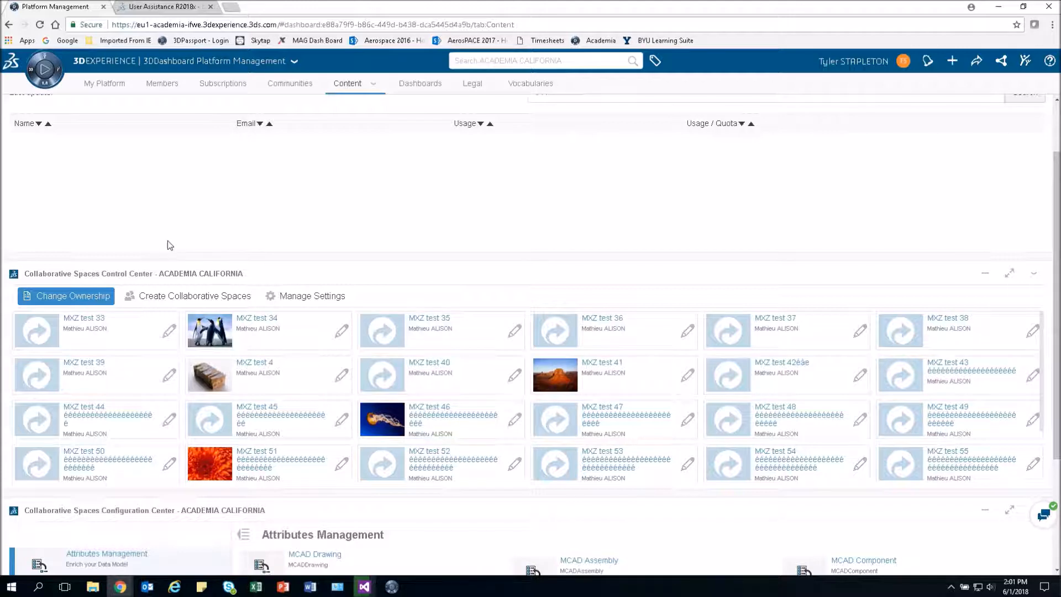
scroll(168, 232, up, 1)
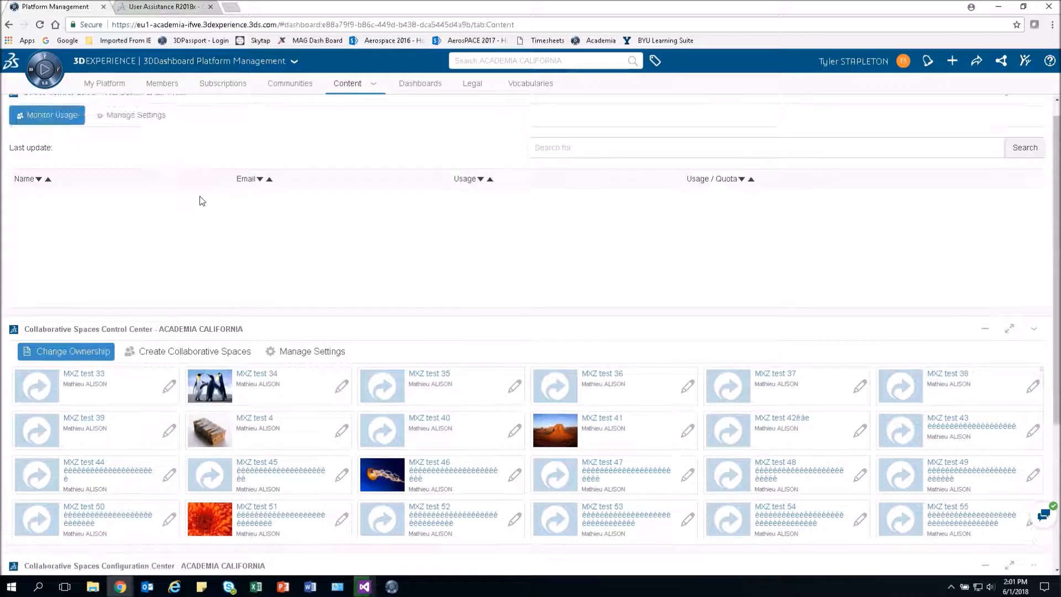
click(295, 62)
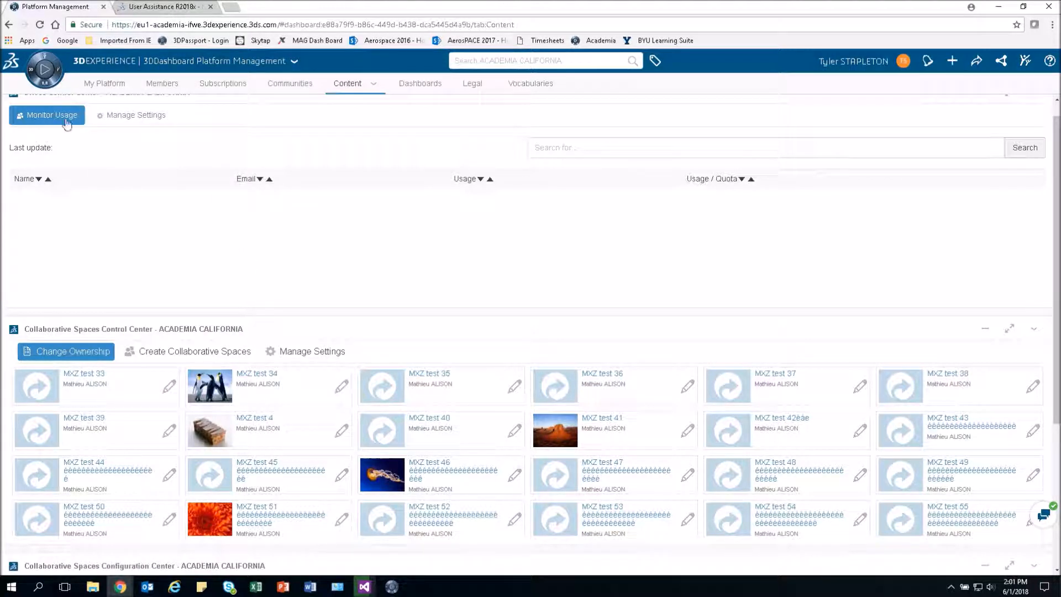
mouse_move(296, 64)
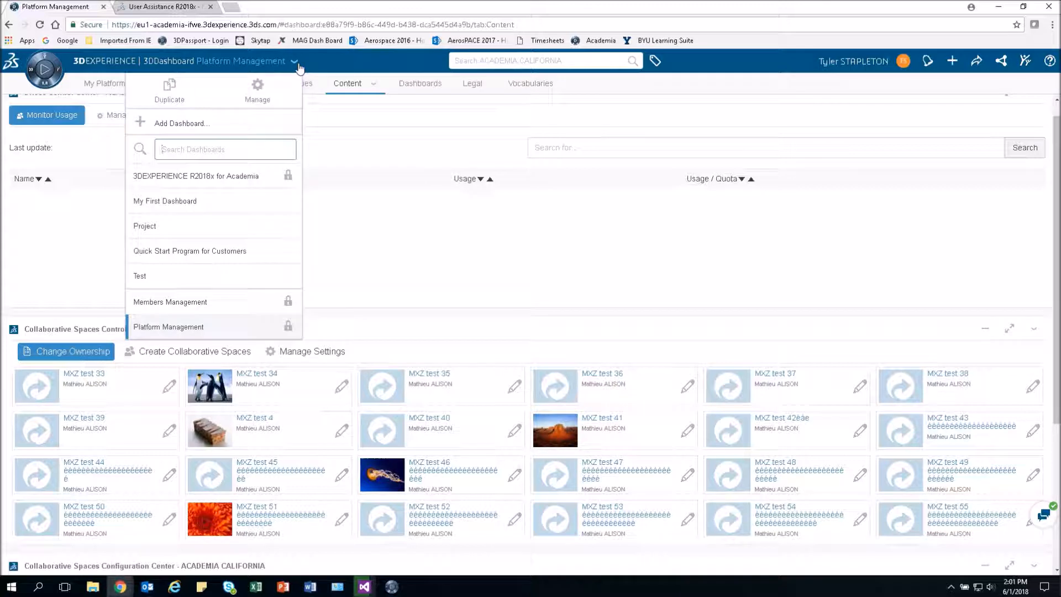
Add a new empty dashboard and name it Test.
click(143, 127)
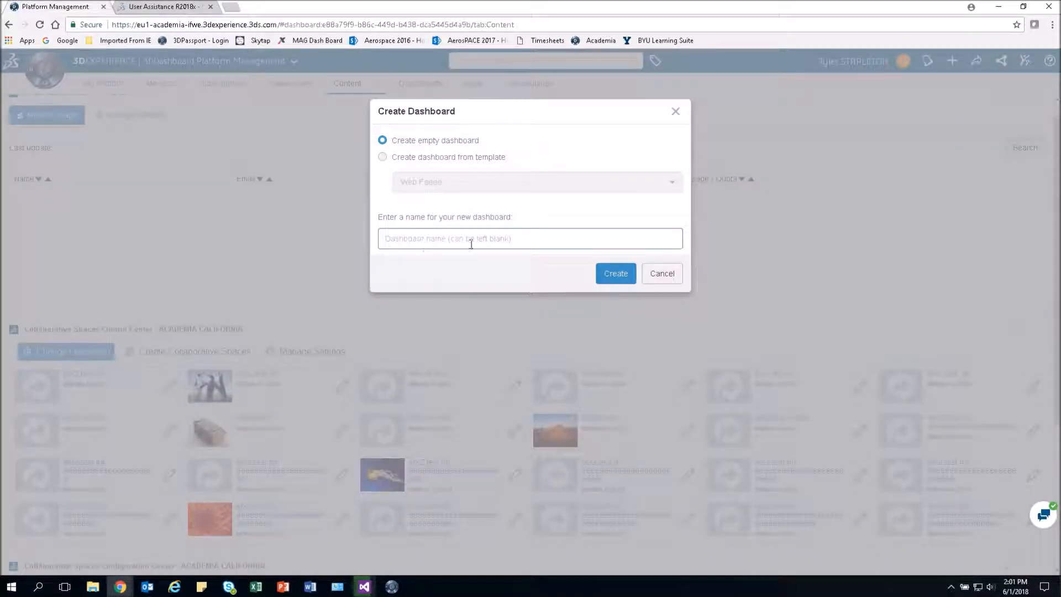
text(Te)
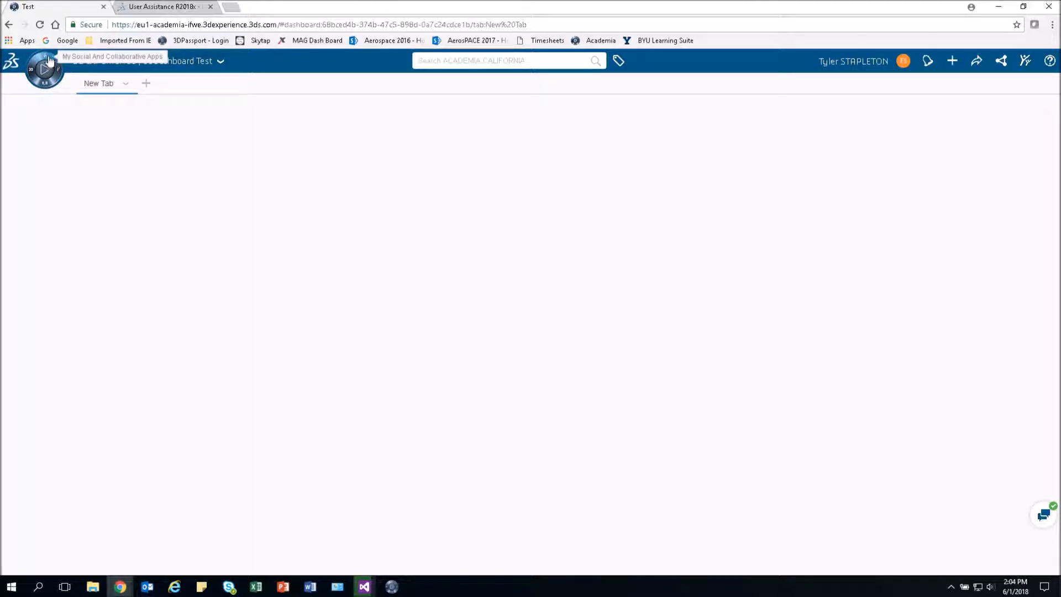
Place the 3DSpace app from the compass onto the Test dashboard and enlarge its widget.
click(48, 62)
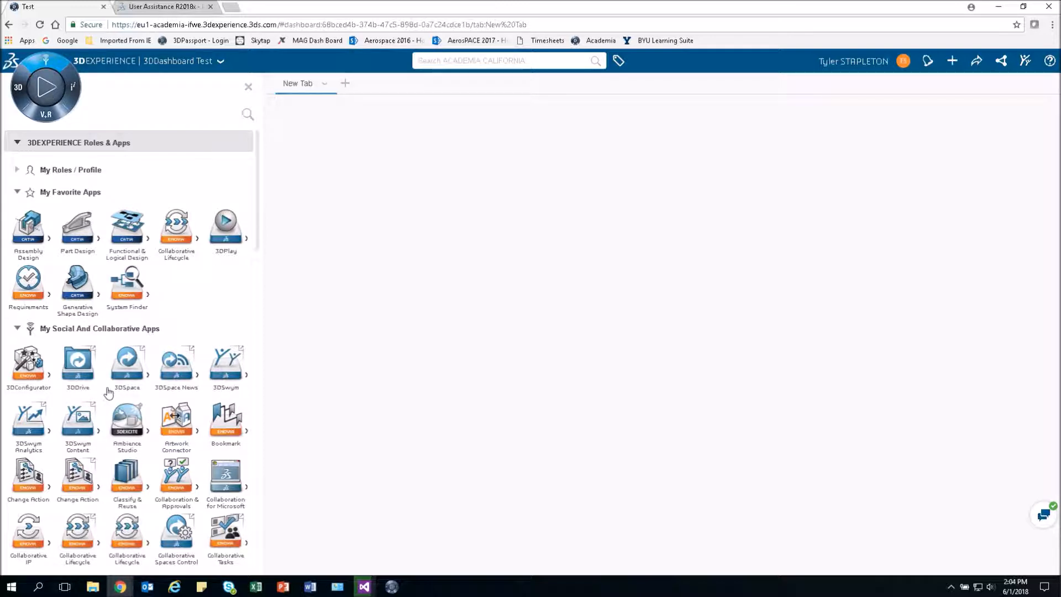
scroll(31, 418, down, 2)
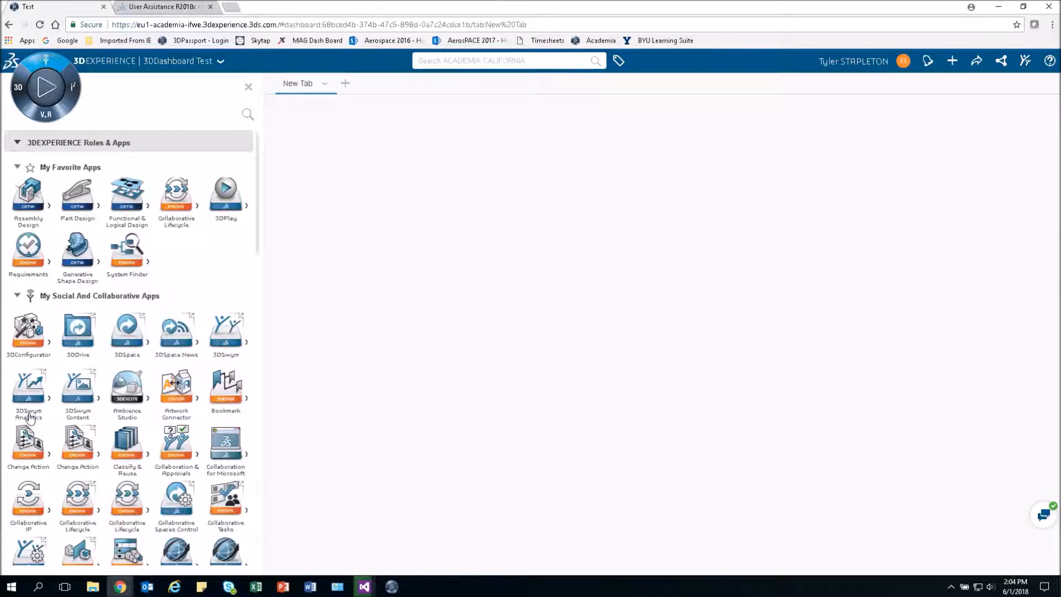
scroll(91, 418, up, 2)
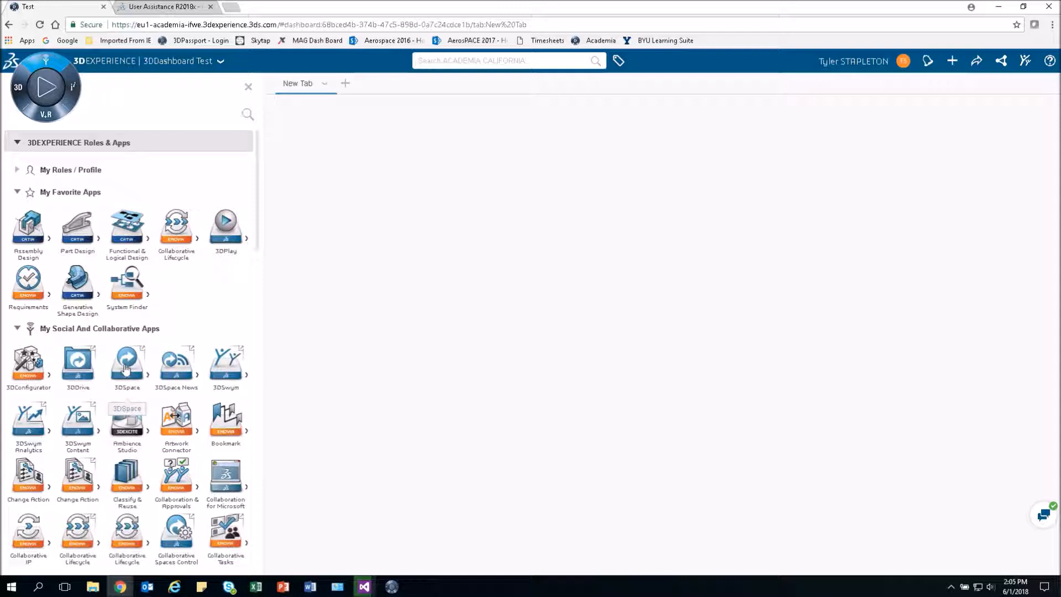
drag(126, 369, 398, 218)
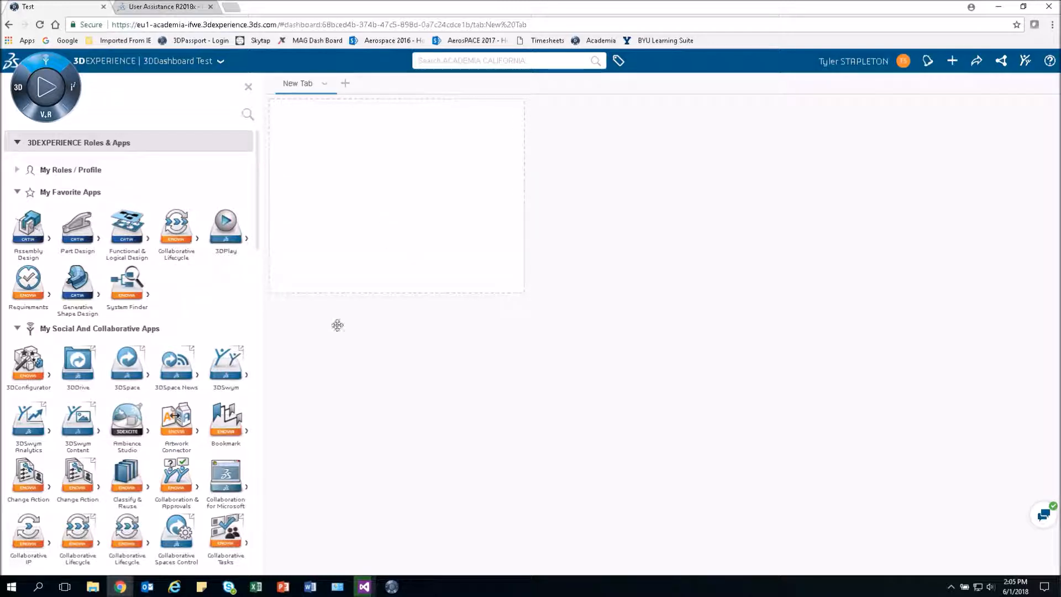
click(247, 89)
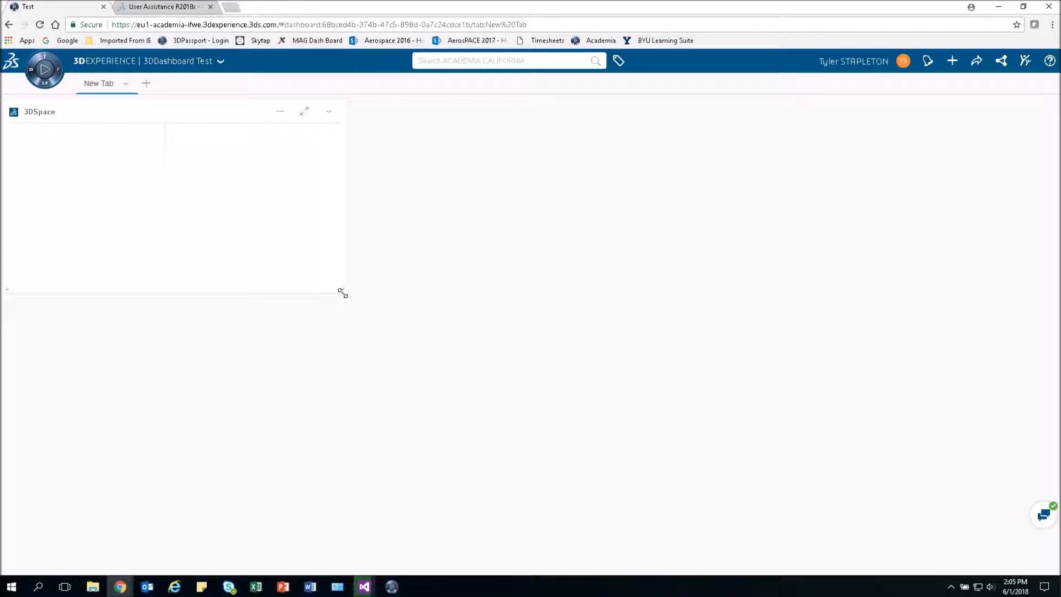
drag(342, 293, 1043, 546)
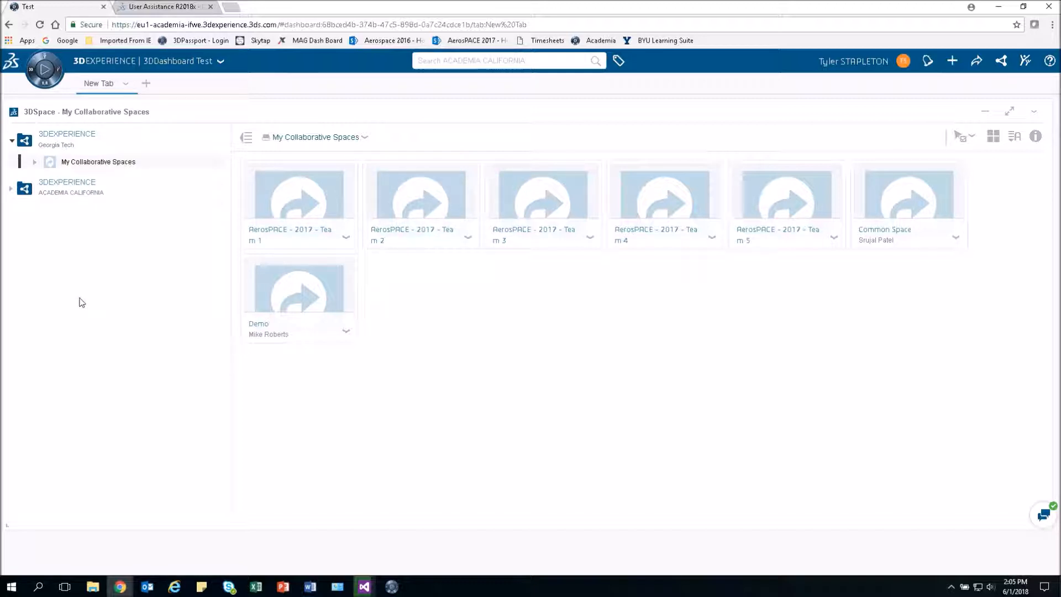
Switch the 3DSpace widget to ACADEMIA CALIFORNIA and open the My Collaborative Spaces options.
click(65, 184)
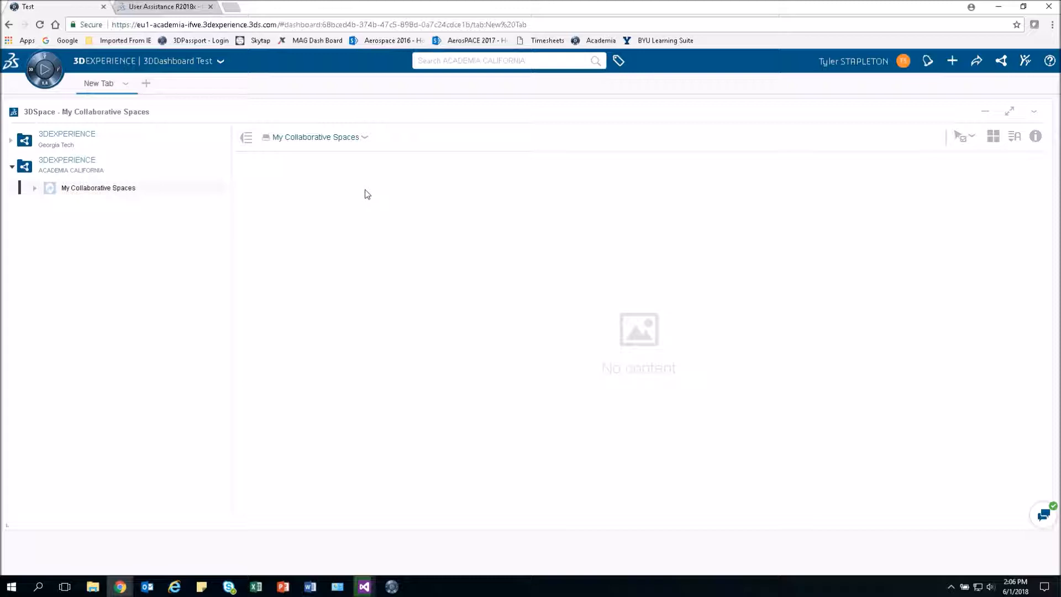
click(364, 138)
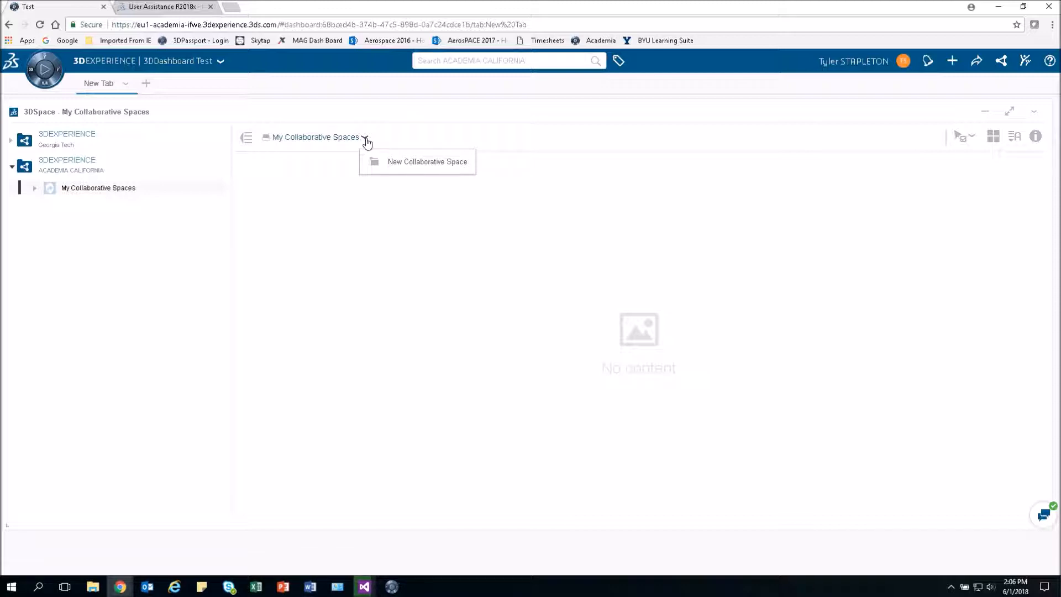
Create collaborative space 'Team 1', described 'Space for Team 1', with Private visibility and Design family.
click(426, 172)
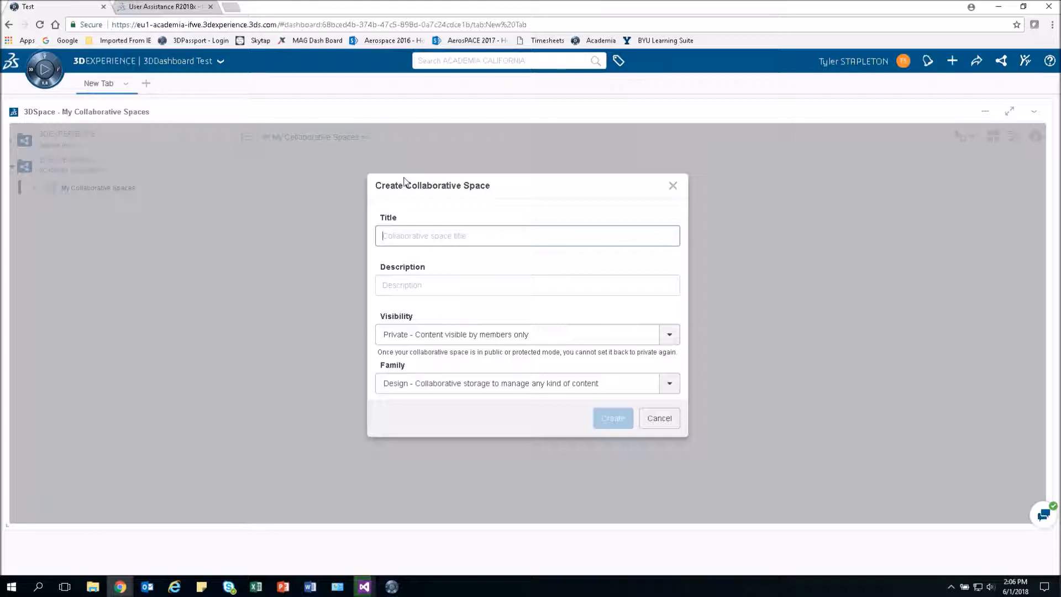
click(424, 235)
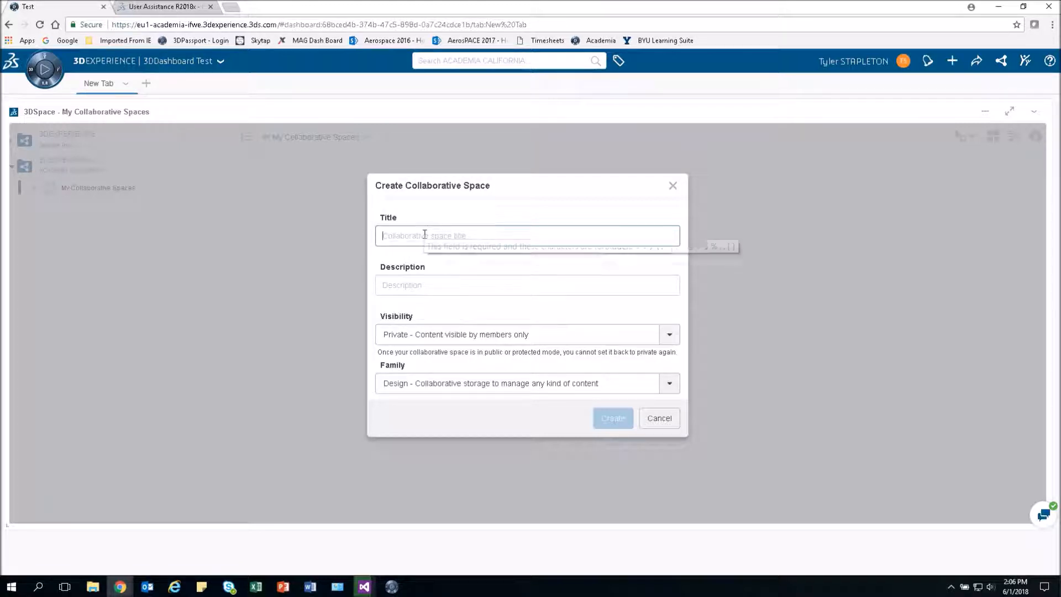
text(Team 1)
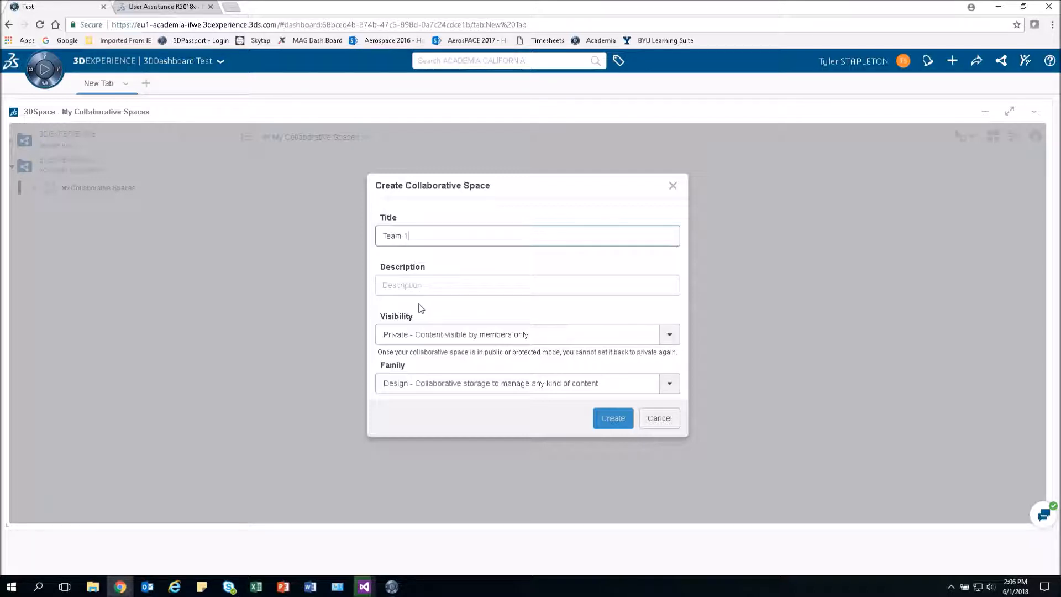
click(435, 286)
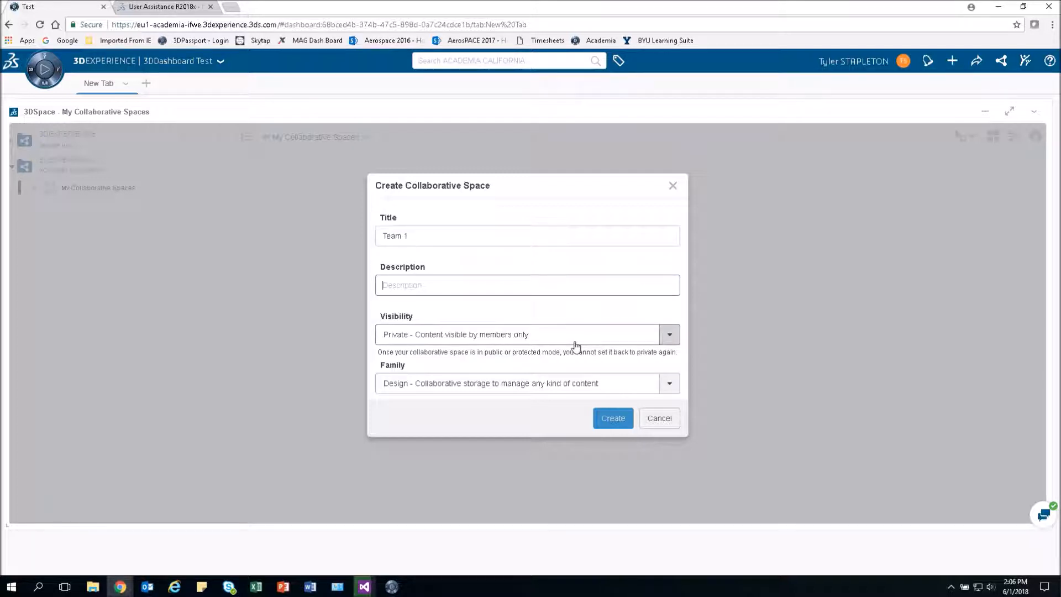
text(Space for Team 1)
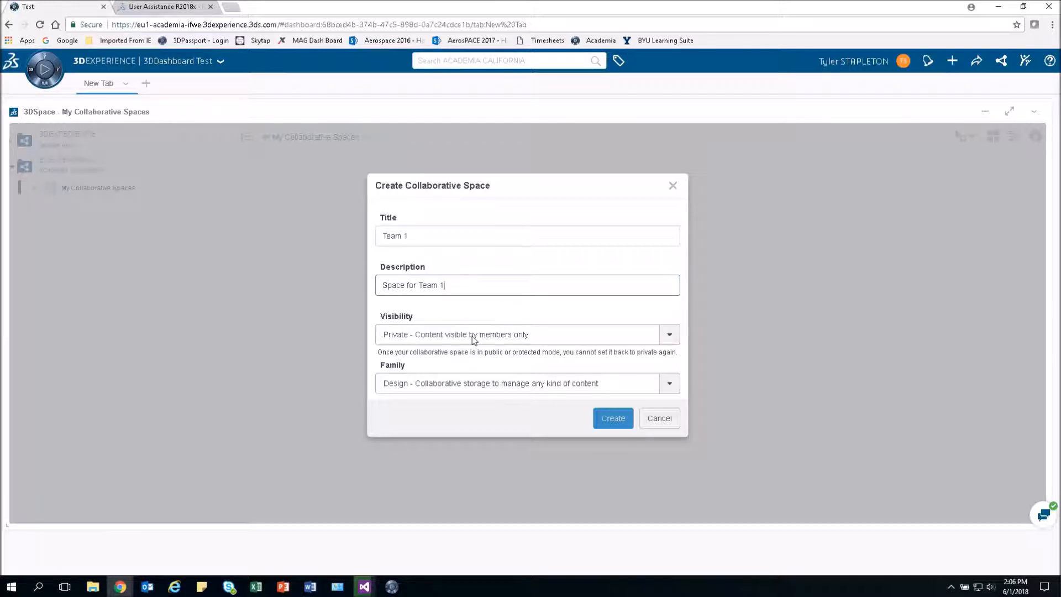
click(672, 337)
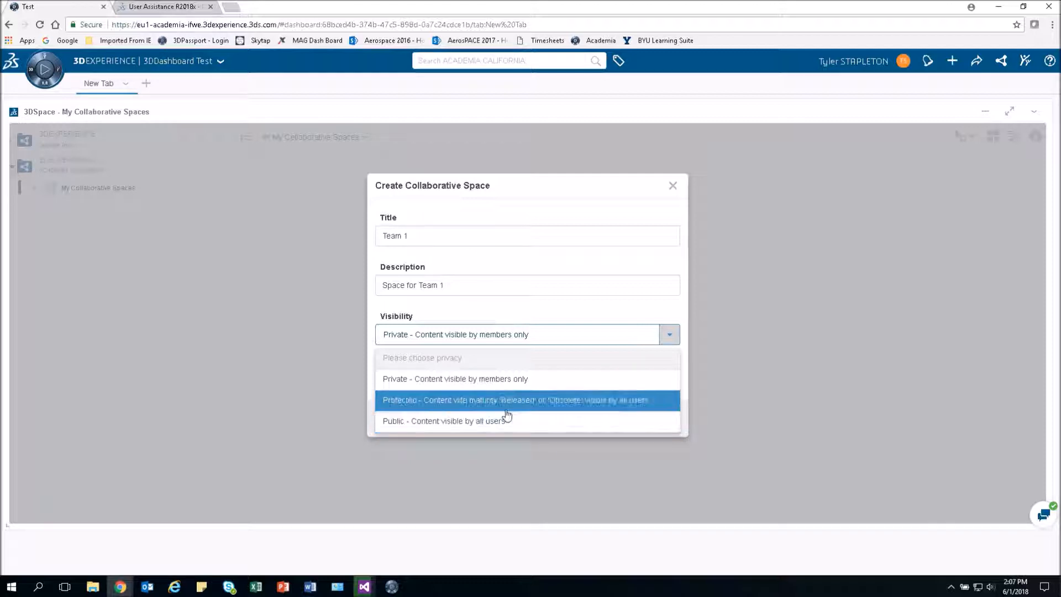
click(500, 387)
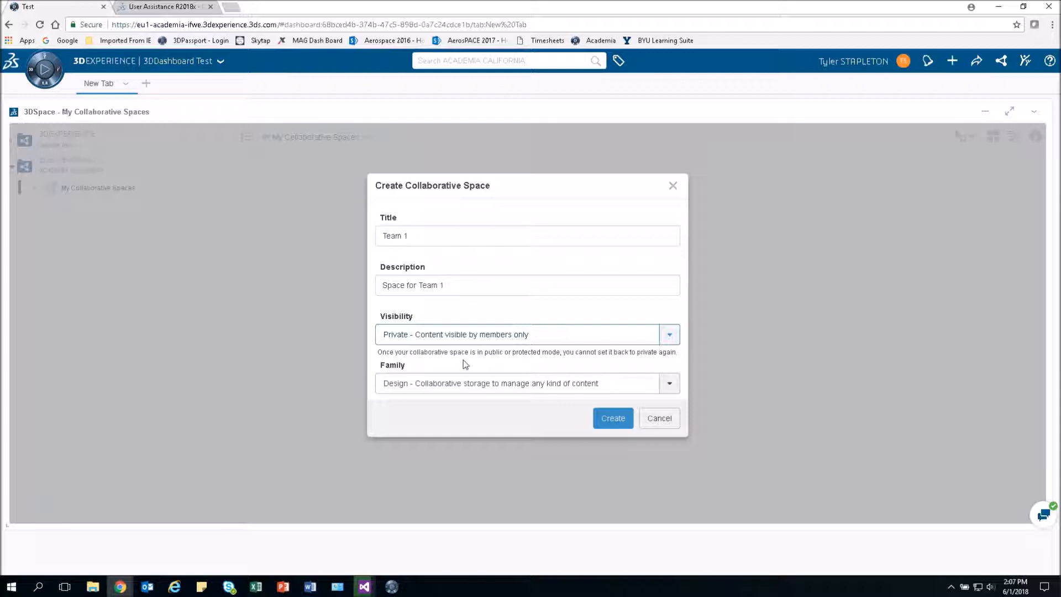
click(470, 392)
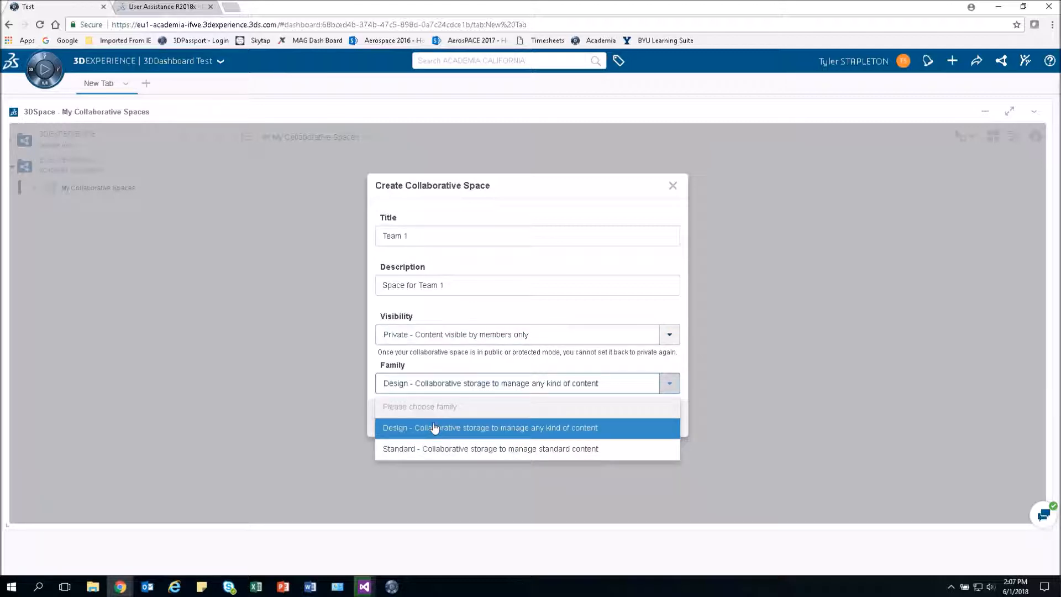
click(409, 429)
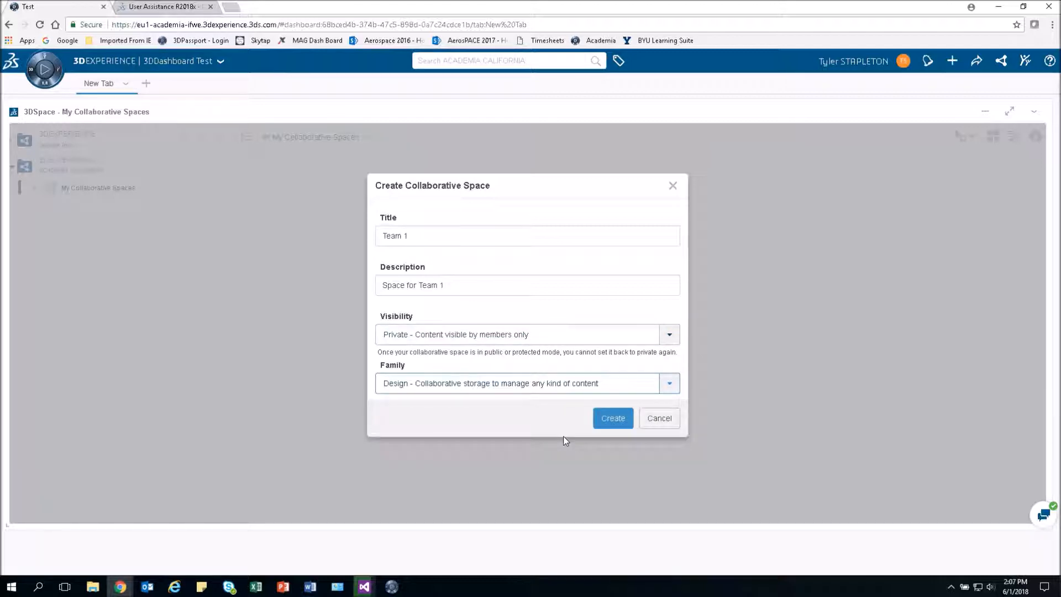
click(614, 420)
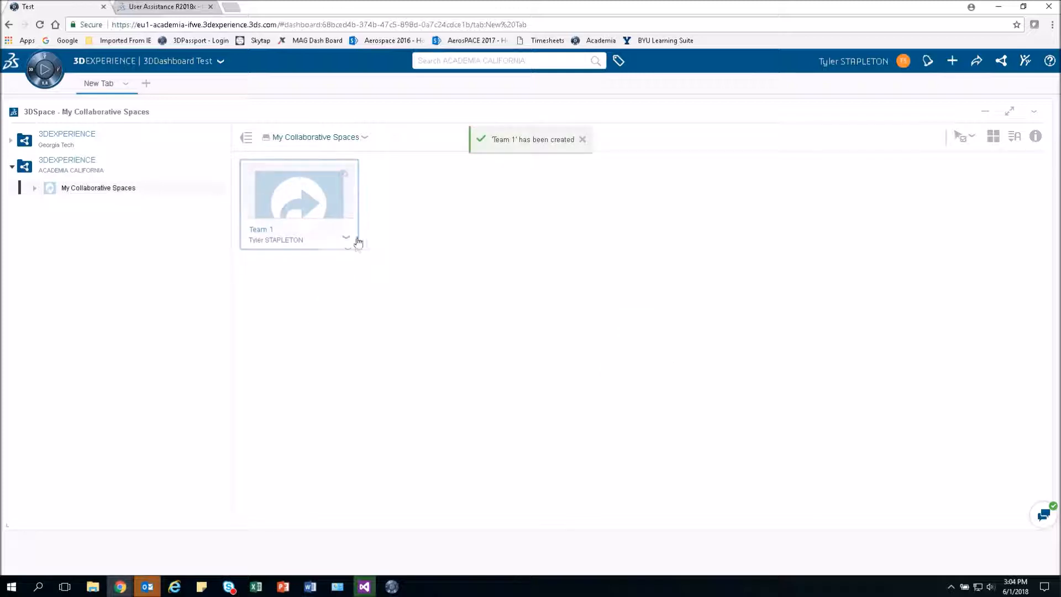
Open the options menu on the Team 1 space tile.
click(346, 241)
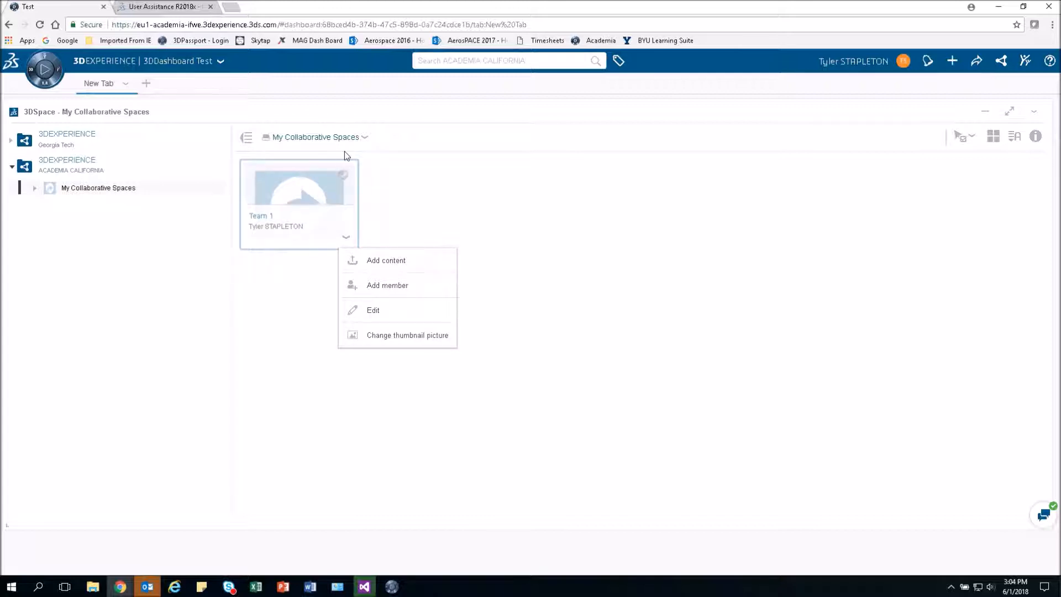
click(376, 285)
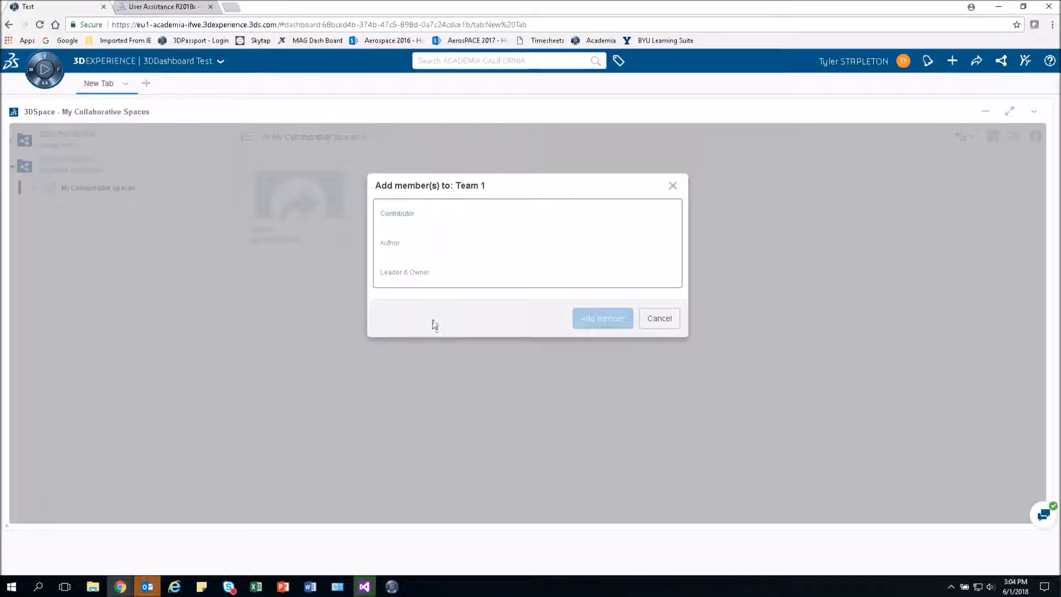
click(451, 248)
click(456, 271)
click(437, 244)
click(444, 275)
click(442, 212)
click(446, 243)
click(441, 276)
click(658, 328)
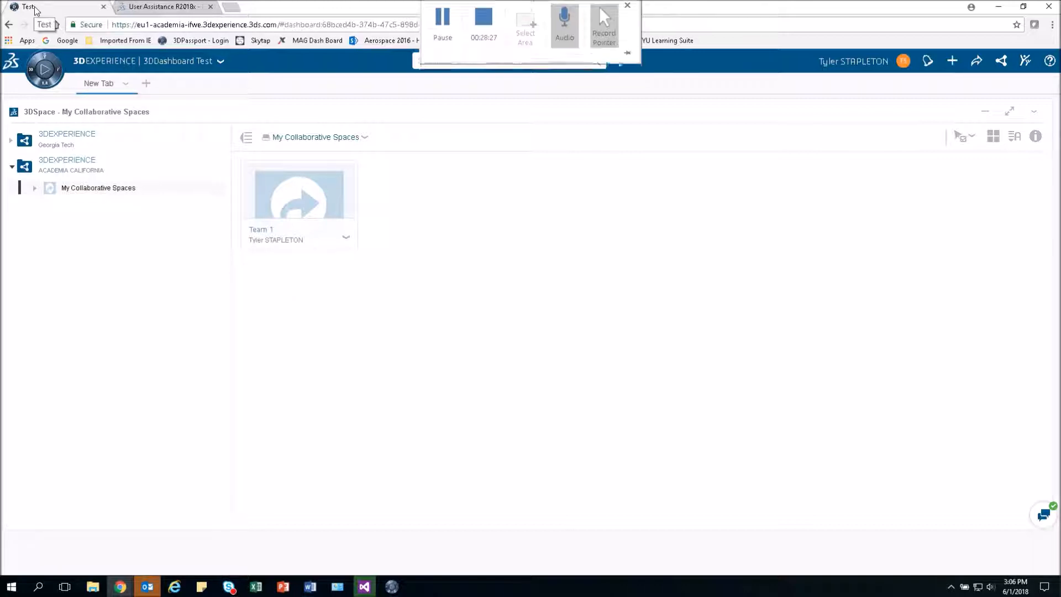
Switch to the User Assistance R2018x tab showing the Members Management Dashboard help.
click(143, 8)
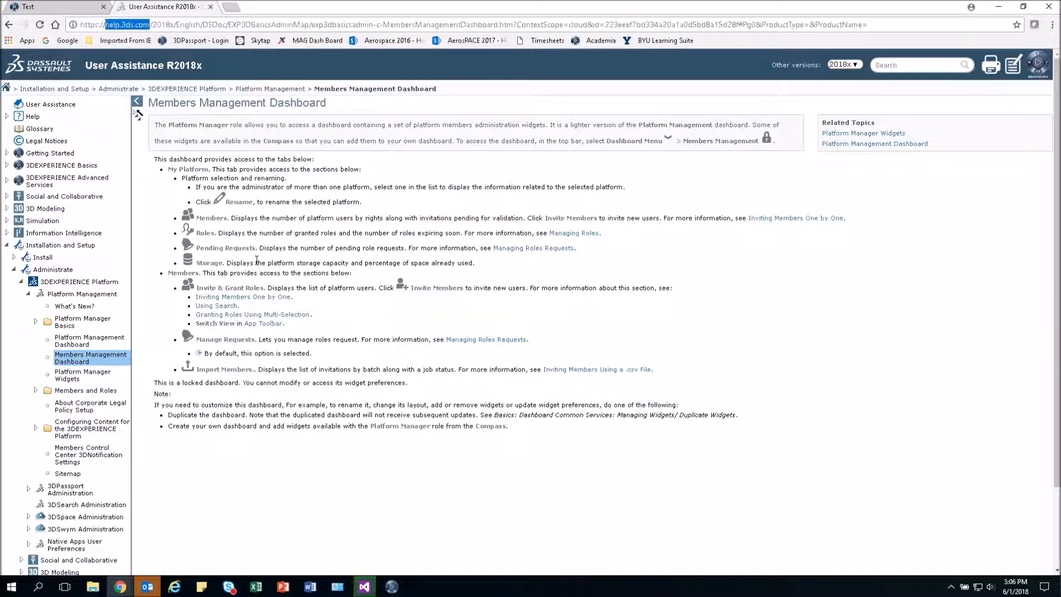